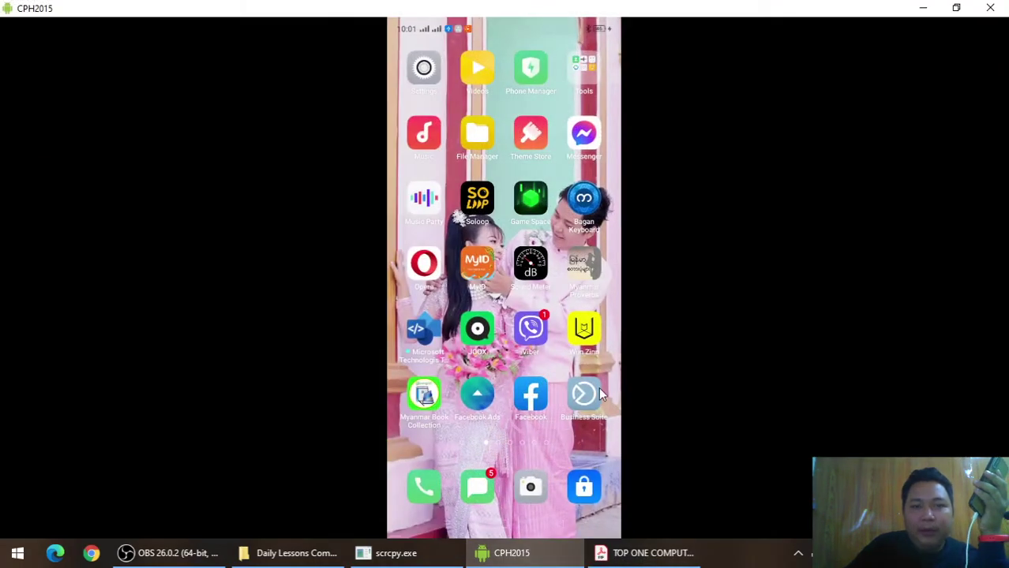
- Launch the File Manager app from the mirrored phone's home screen
{"action": "left_click", "coordinate": [478, 139]}
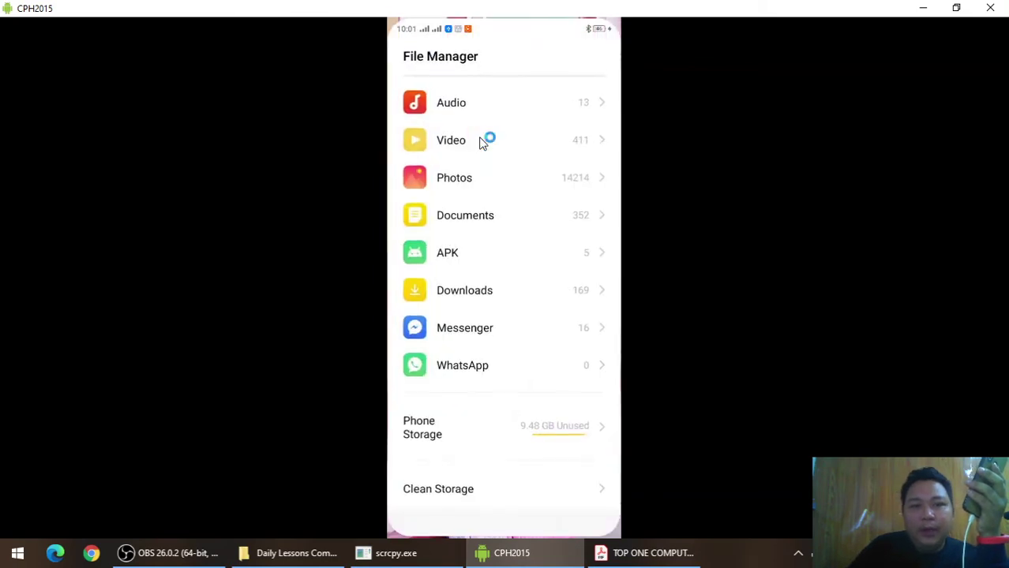
- Create a 'computer data' folder in Phone Storage, open it, and minimise the phone window
{"action": "left_click", "coordinate": [506, 443]}
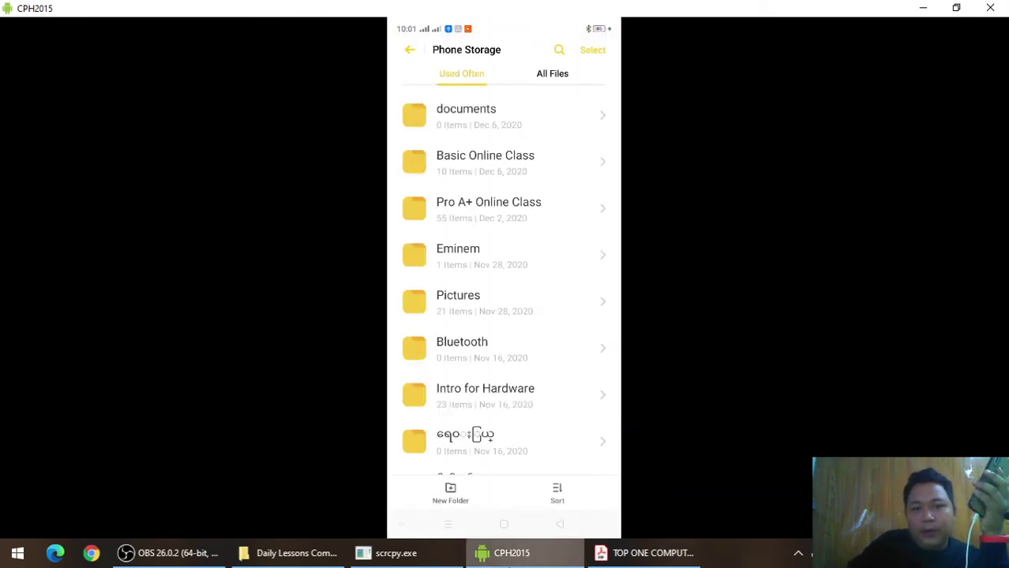
{"action": "left_click", "coordinate": [450, 493]}
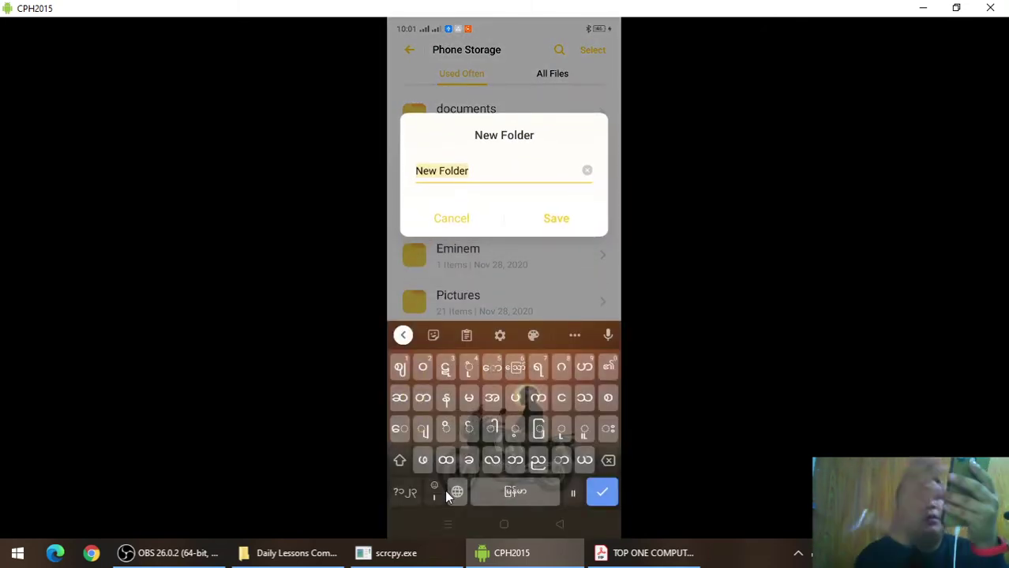
{"action": "left_click", "coordinate": [444, 490]}
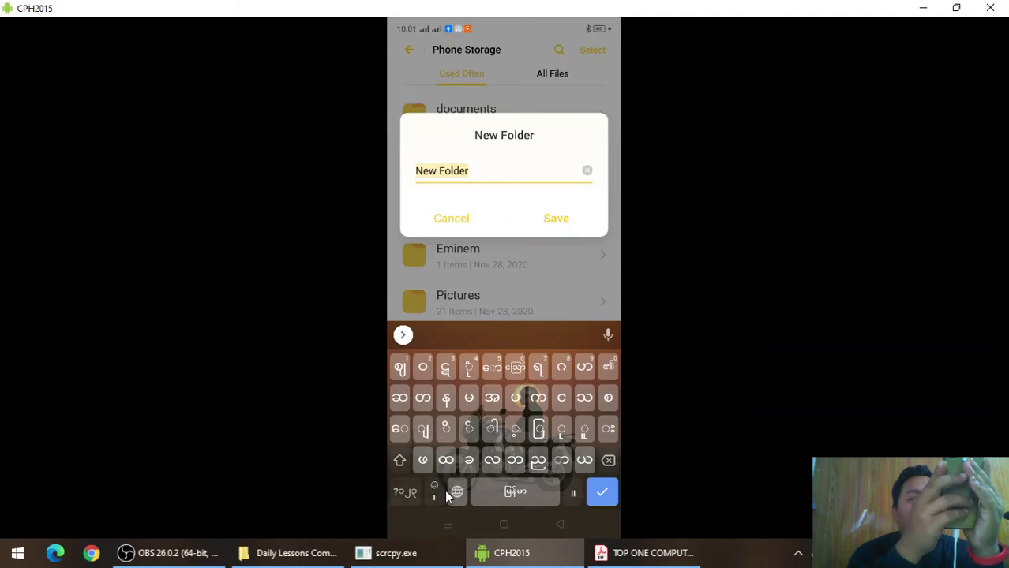
{"action": "type", "text": "c"}
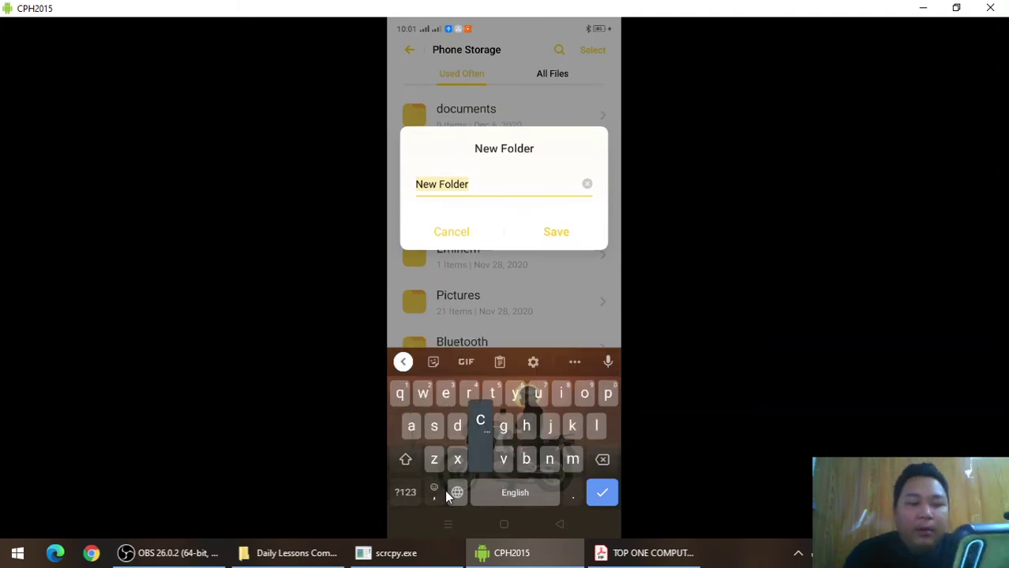
{"action": "type", "text": "o"}
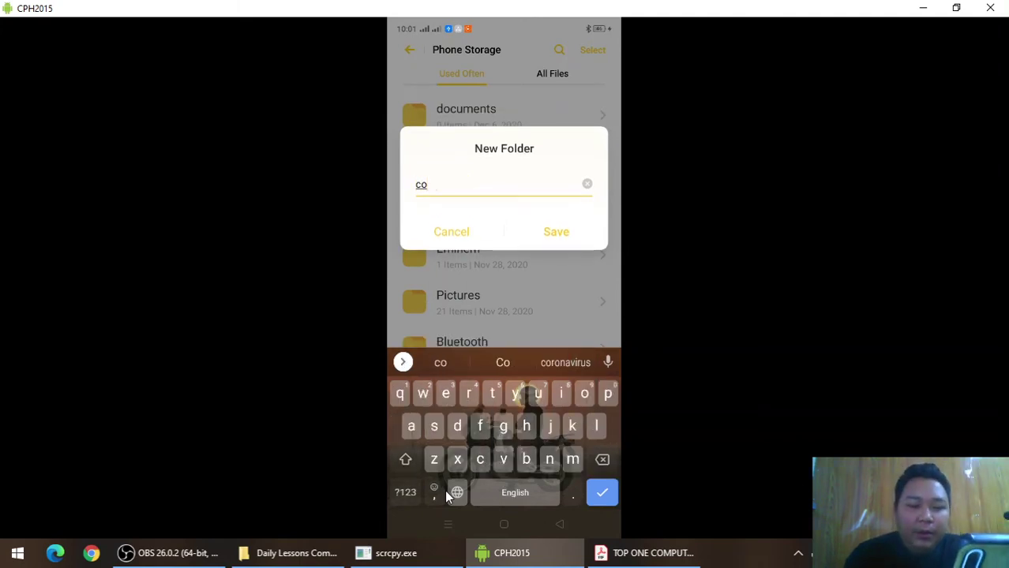
{"action": "type", "text": "mputer "}
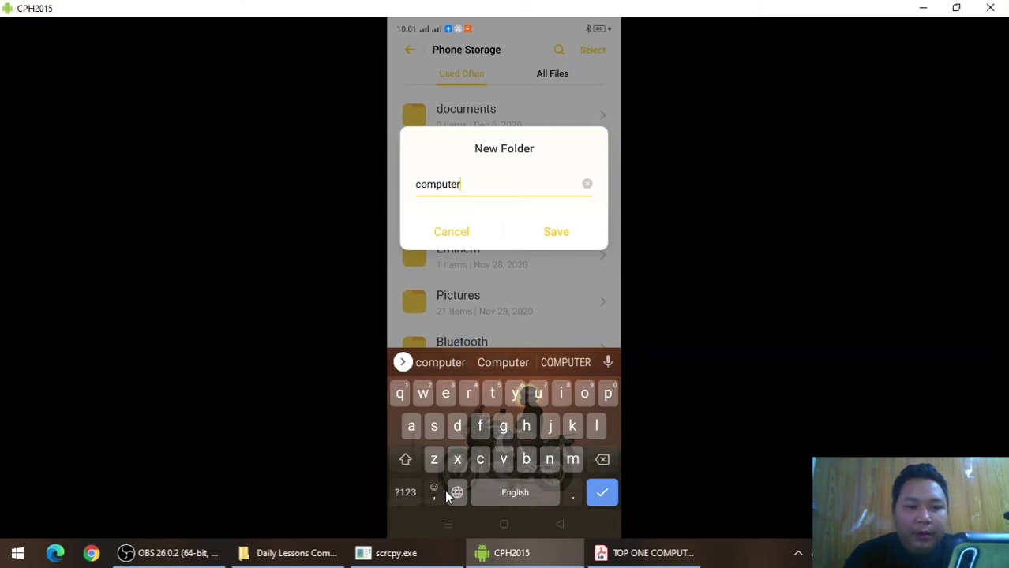
{"action": "type", "text": "da"}
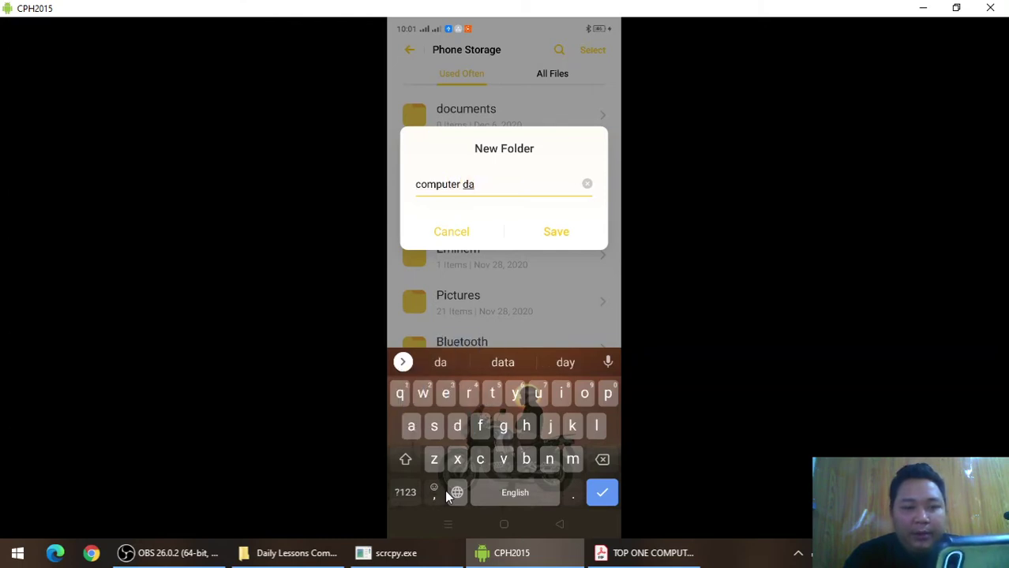
{"action": "type", "text": "ta"}
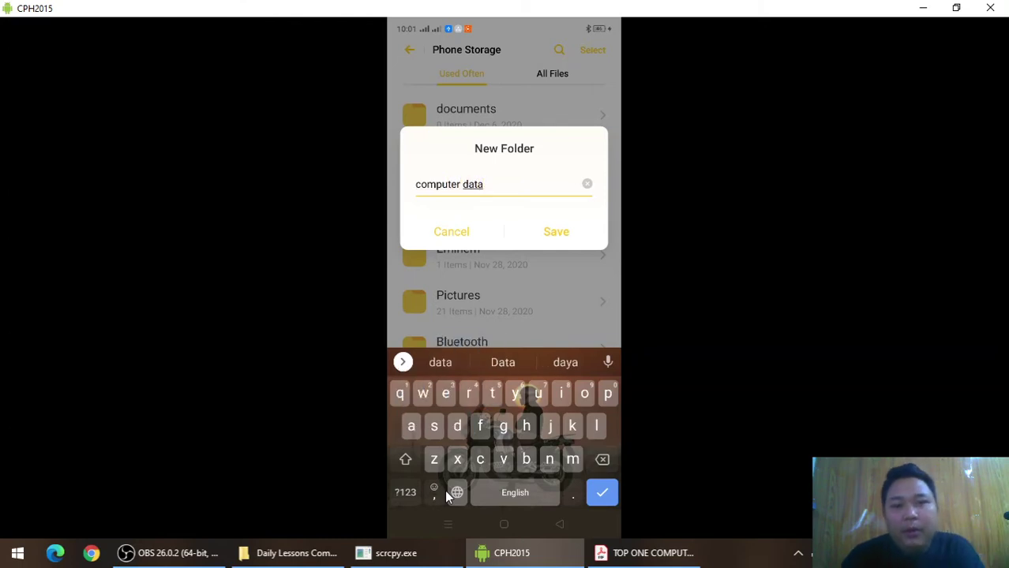
{"action": "key", "text": "Return"}
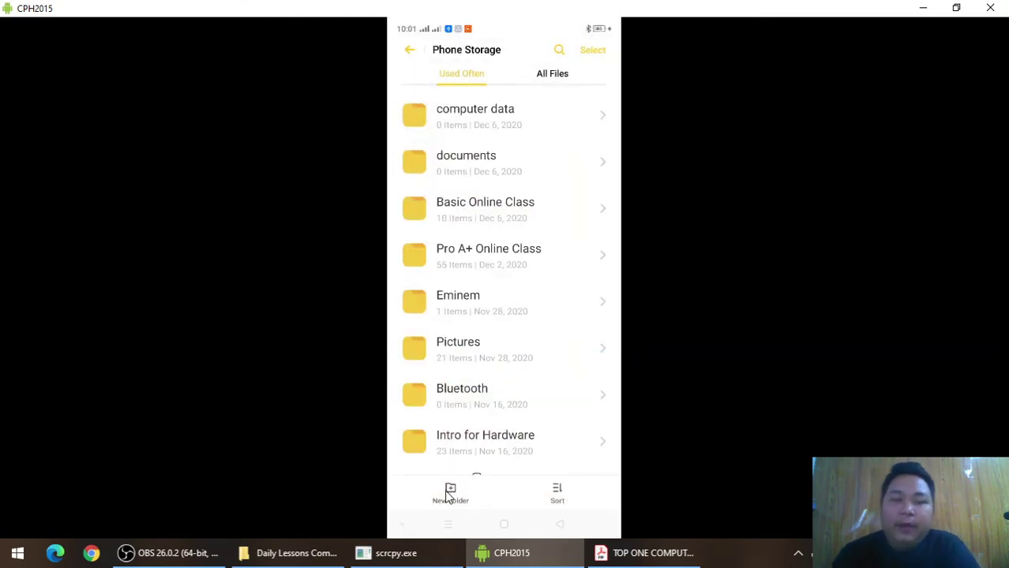
{"action": "left_click", "coordinate": [553, 136]}
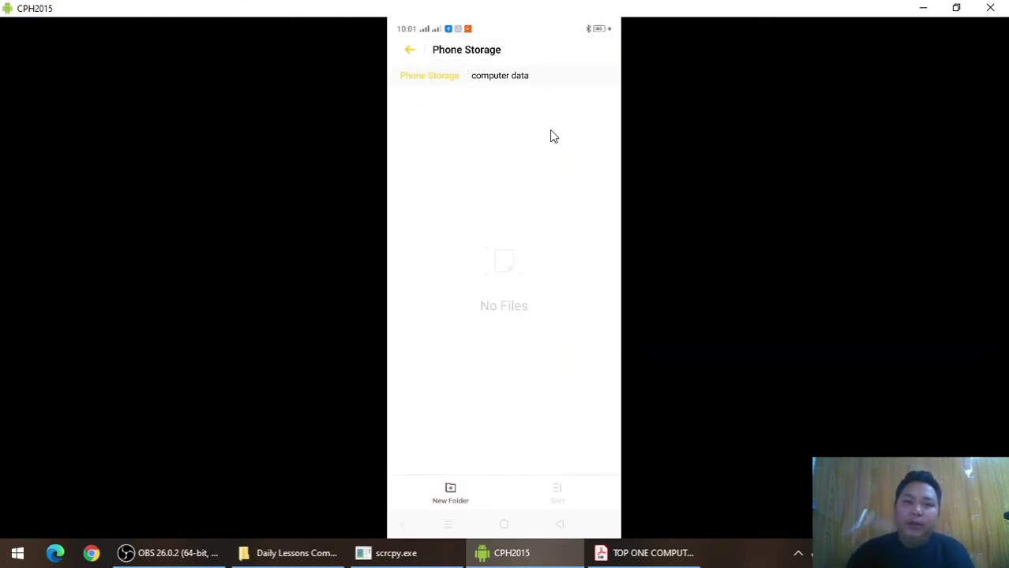
{"action": "left_click", "coordinate": [920, 7]}
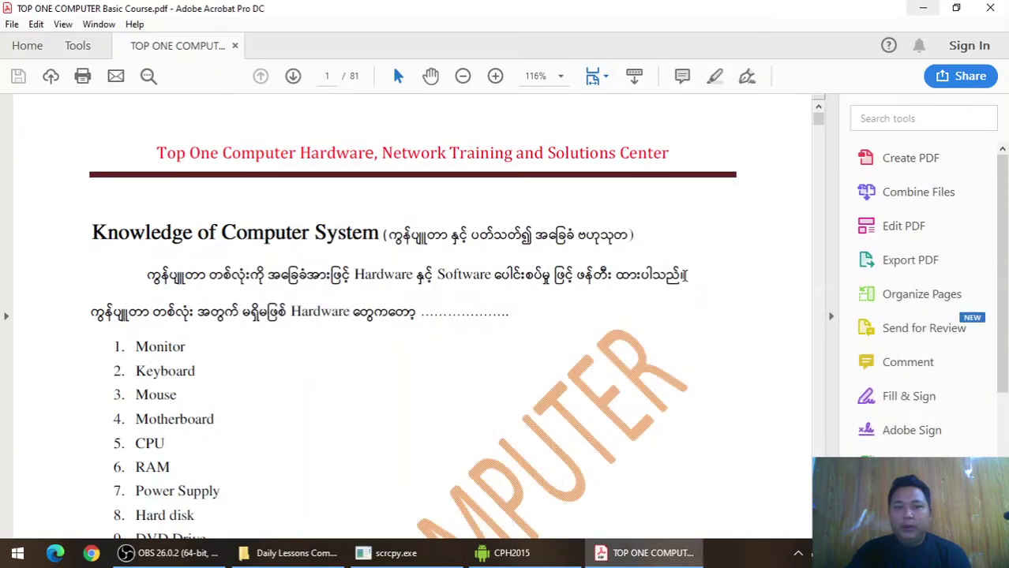
- Close the PDF reader and copy TOP ONE COMPUTER Basic Course.pdf
{"action": "left_click", "coordinate": [990, 7]}
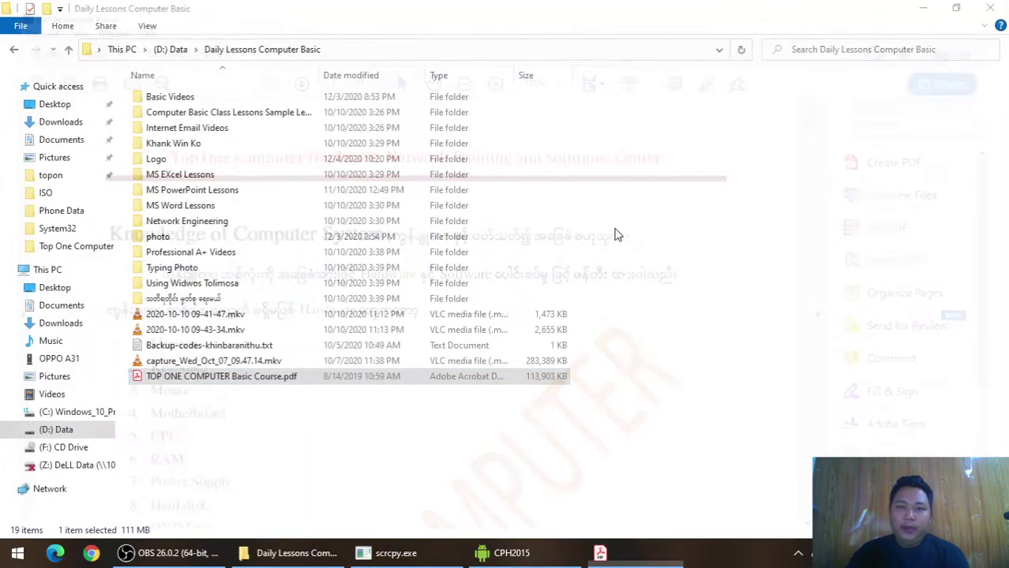
{"action": "right_click", "coordinate": [263, 382]}
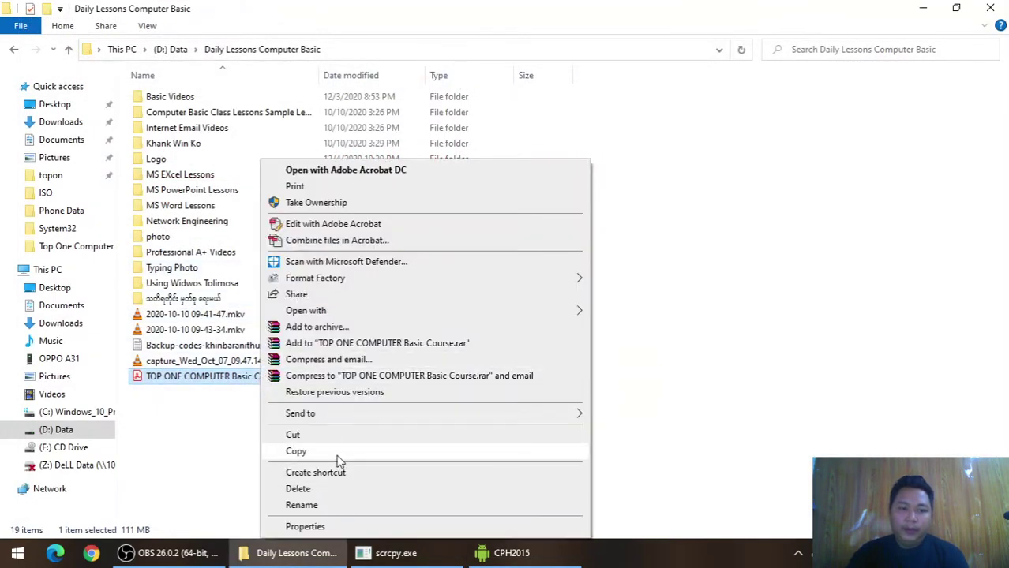
{"action": "left_click", "coordinate": [293, 452]}
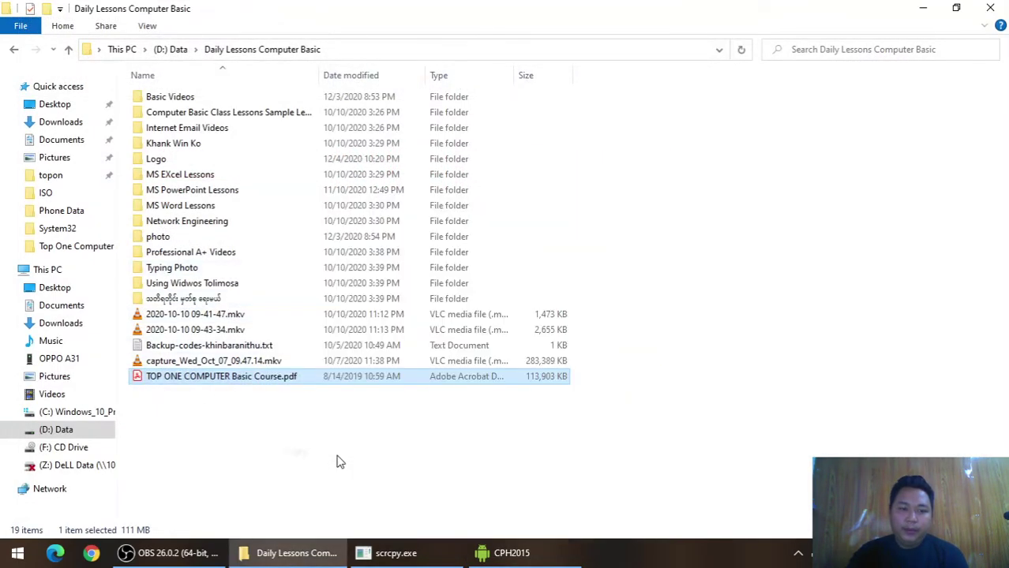
- Return the phone to its storage list, minimise it, recopy the course PDF and go to This PC
{"action": "left_click", "coordinate": [567, 559]}
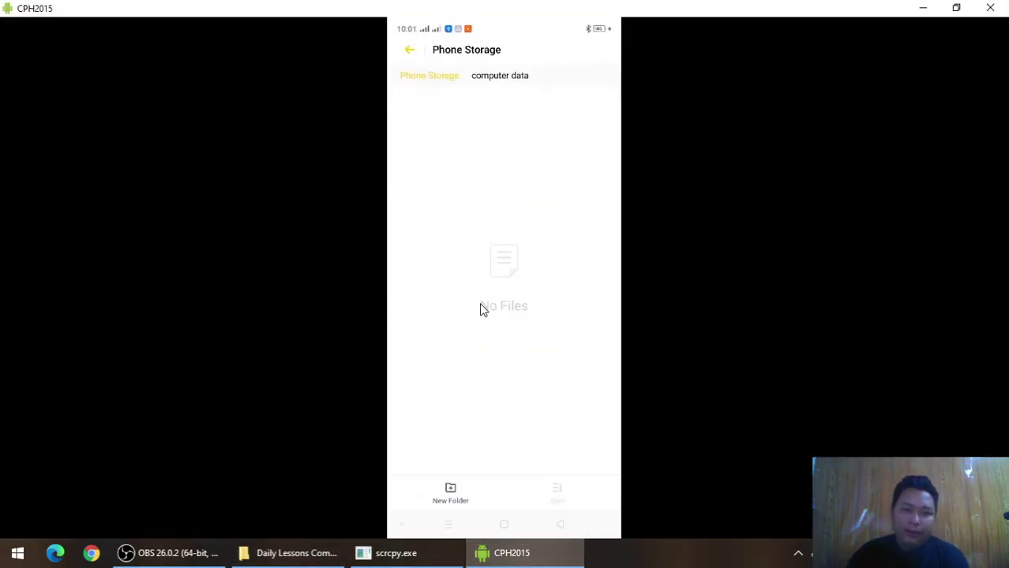
{"action": "right_click", "coordinate": [482, 310]}
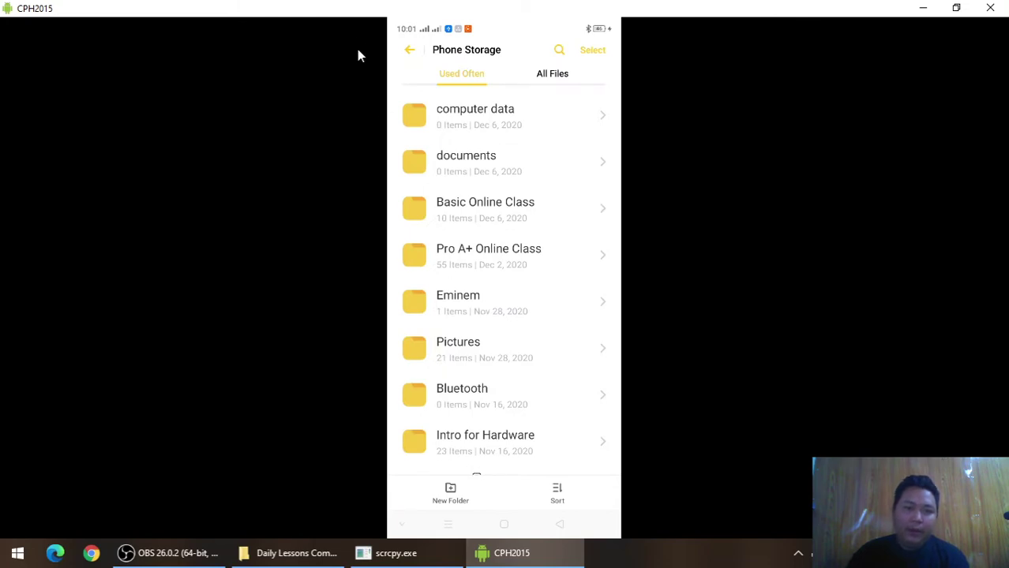
{"action": "left_click", "coordinate": [923, 8]}
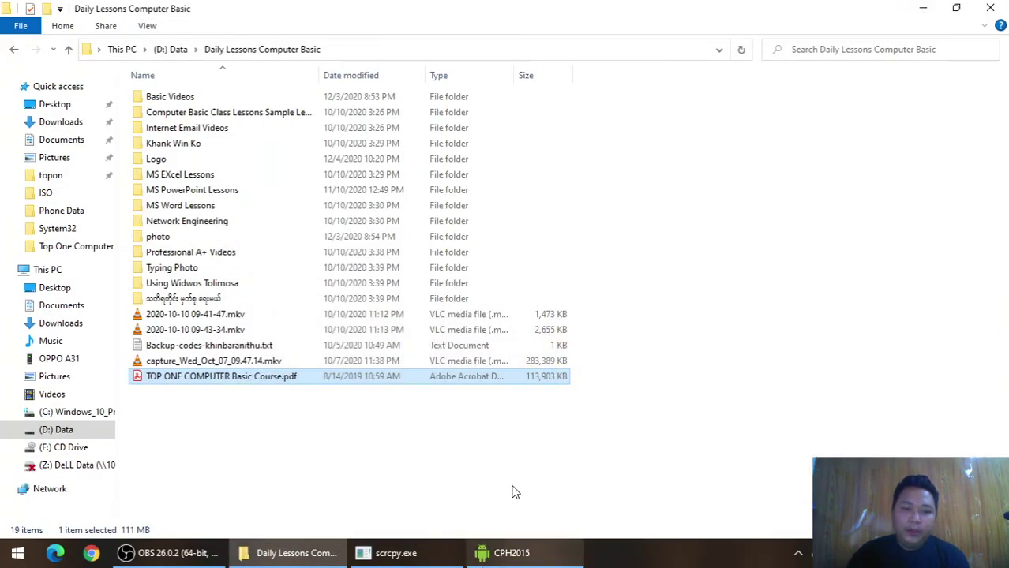
{"action": "right_click", "coordinate": [361, 381]}
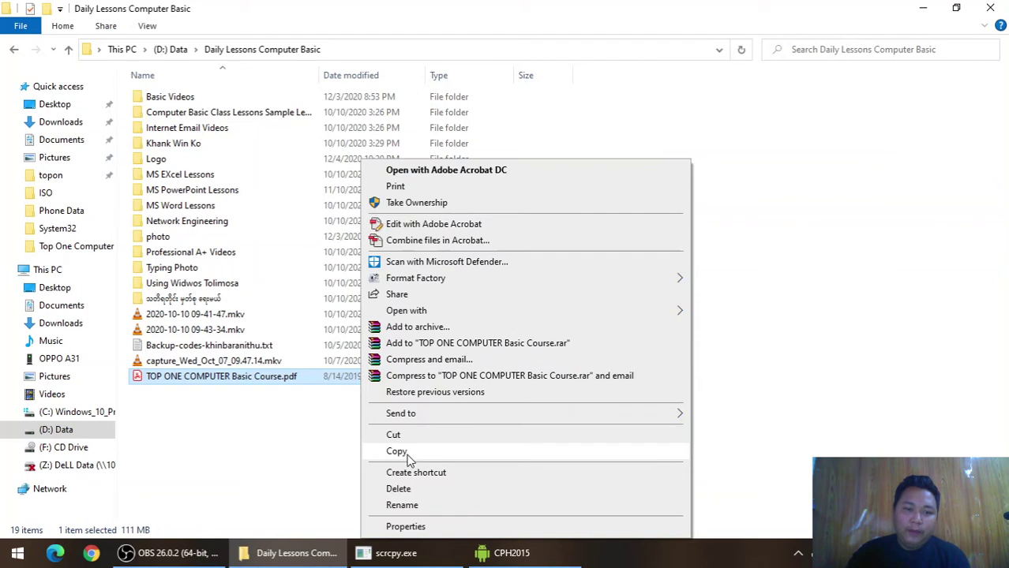
{"action": "left_click", "coordinate": [401, 450]}
{"action": "left_click", "coordinate": [61, 272]}
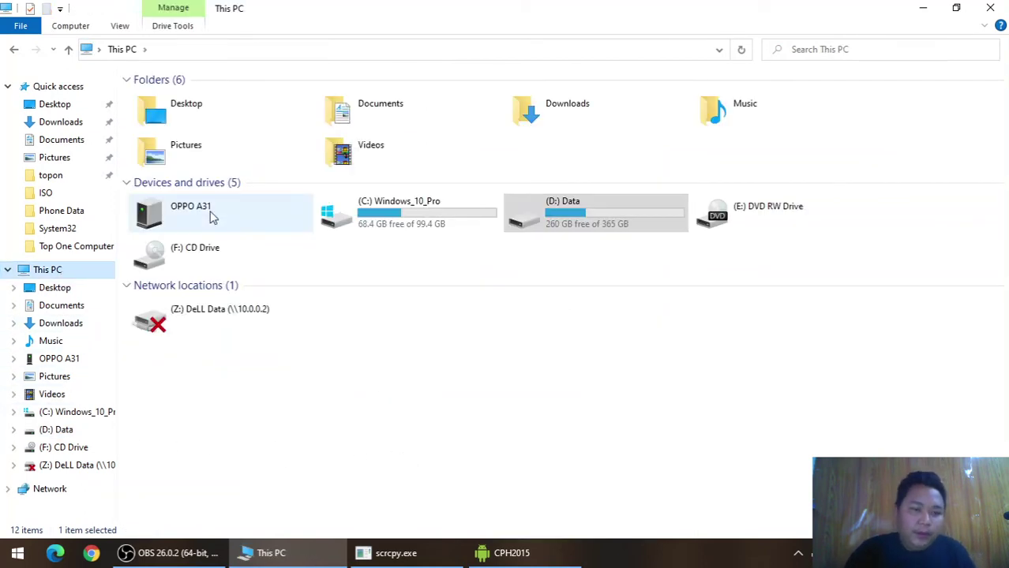
- Arrange the phone mirror on the right and File Explorer on the left
{"action": "left_click", "coordinate": [533, 553]}
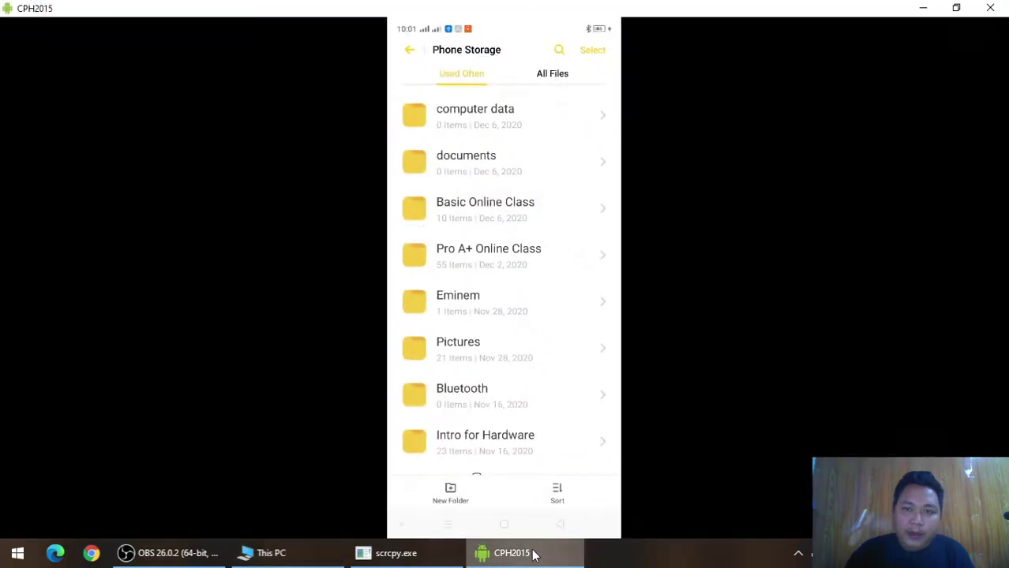
{"action": "left_click_drag", "start_coordinate": [522, 8], "coordinate": [842, 39]}
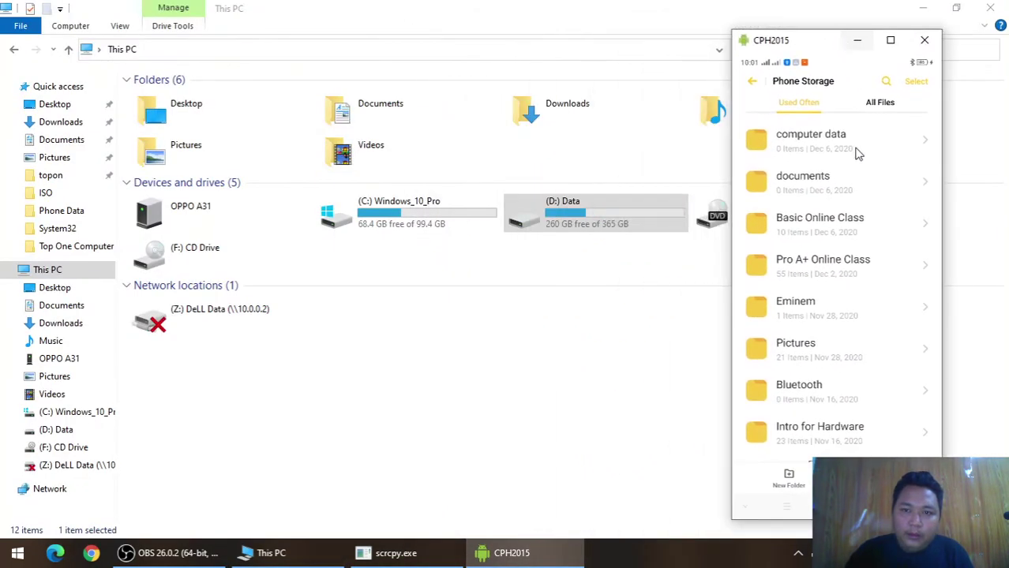
{"action": "left_click", "coordinate": [857, 154]}
{"action": "left_click", "coordinate": [206, 229]}
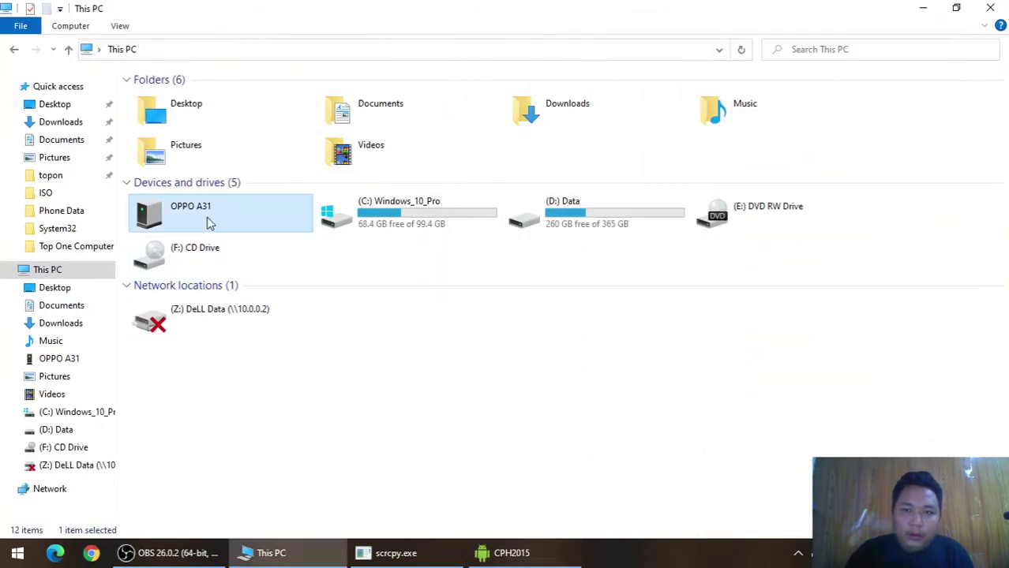
{"action": "left_click_drag", "start_coordinate": [777, 13], "coordinate": [340, 36]}
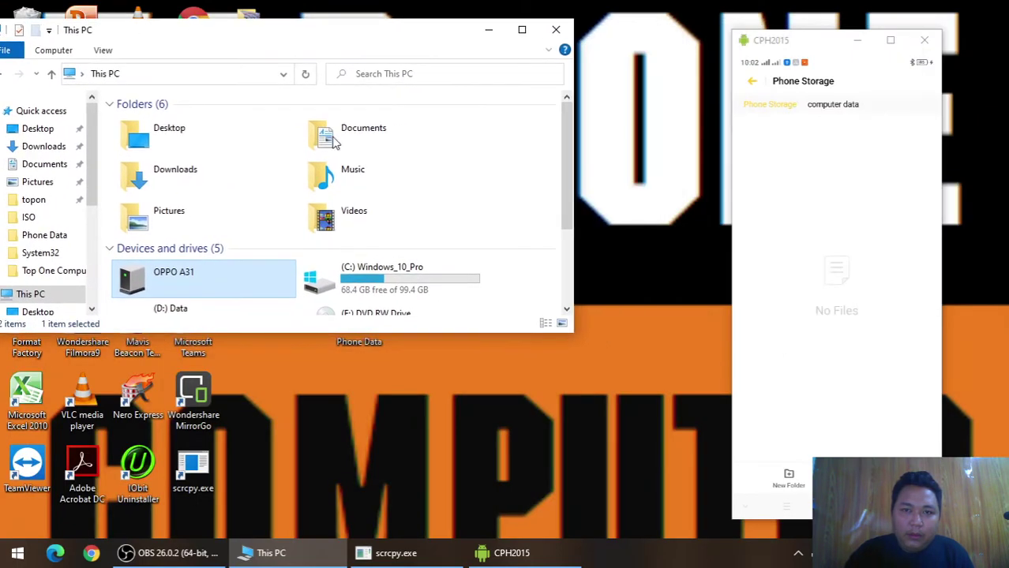
{"action": "left_click_drag", "start_coordinate": [319, 337], "coordinate": [321, 540]}
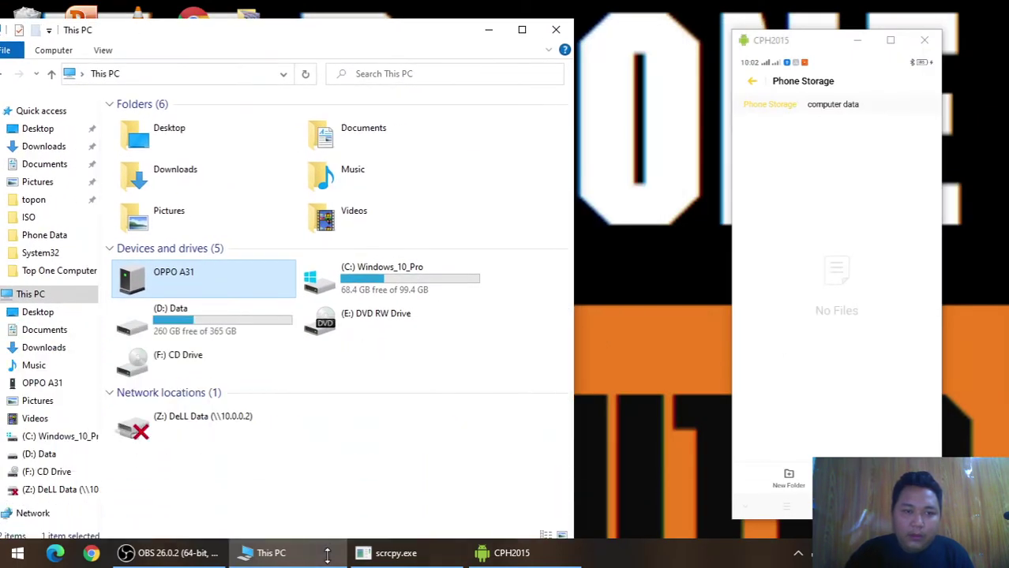
{"action": "left_click_drag", "start_coordinate": [378, 31], "coordinate": [466, 2]}
{"action": "left_click_drag", "start_coordinate": [638, 11], "coordinate": [305, 35]}
- Open OPPO A31 > Internal shared storage > computer data in File Explorer
{"action": "double_click", "coordinate": [264, 273]}
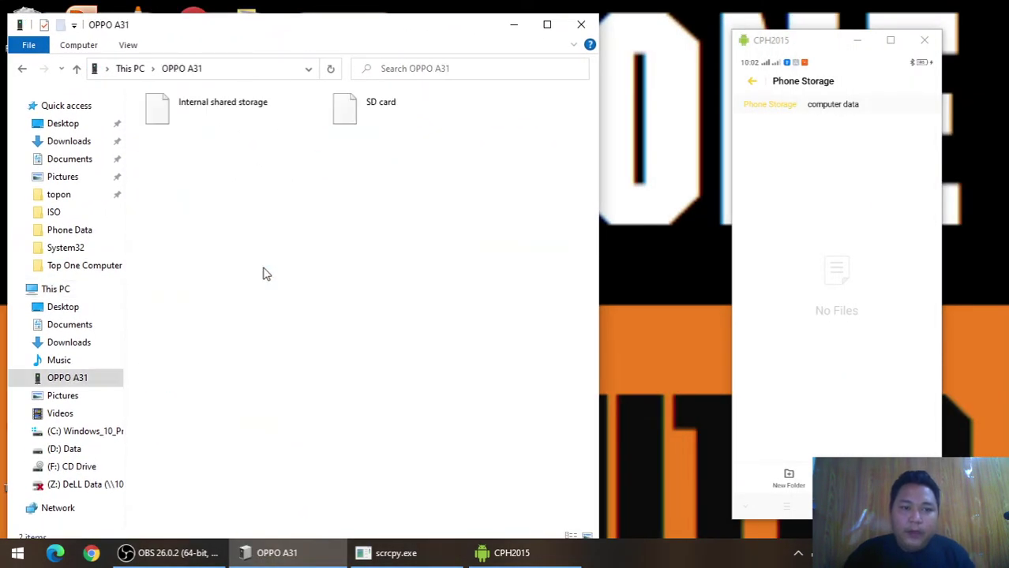
{"action": "double_click", "coordinate": [261, 124]}
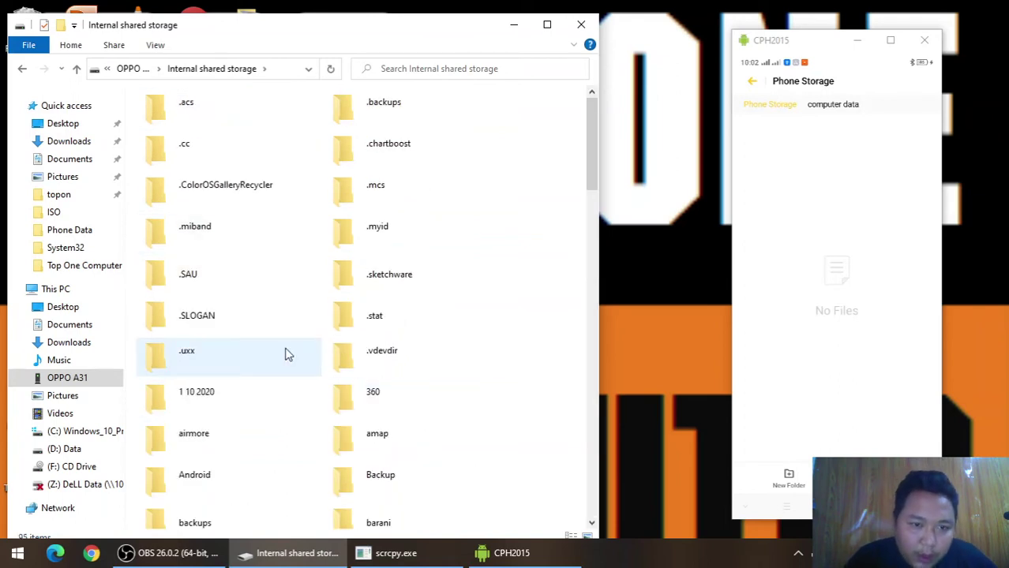
{"action": "scroll", "coordinate": [287, 355], "scroll_direction": "down", "scroll_amount": 2}
{"action": "scroll", "coordinate": [286, 354], "scroll_direction": "down", "scroll_amount": 3}
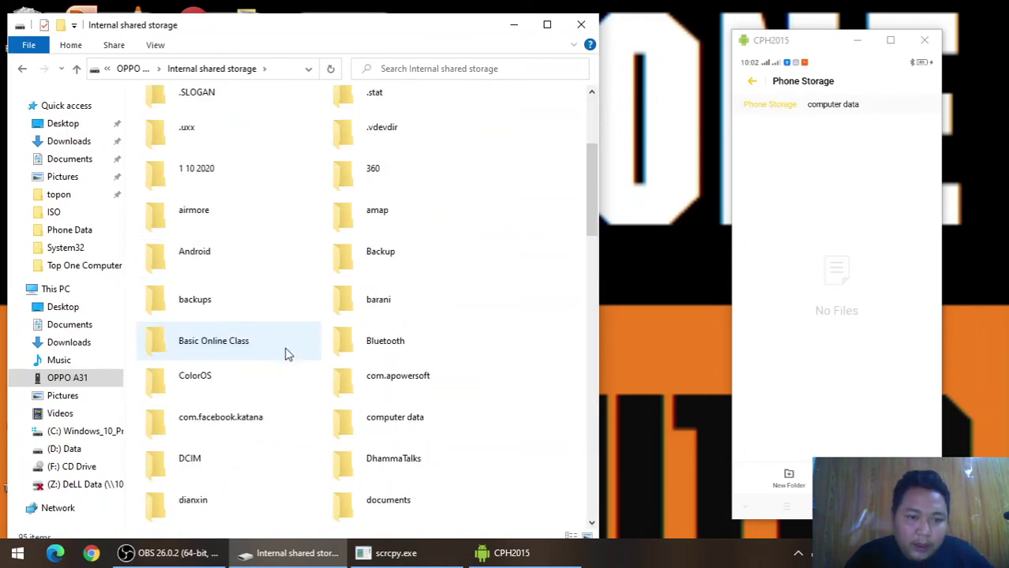
{"action": "double_click", "coordinate": [377, 419]}
- Paste the course PDF into computer data and refresh the phone's folder view to see it
{"action": "right_click", "coordinate": [289, 208]}
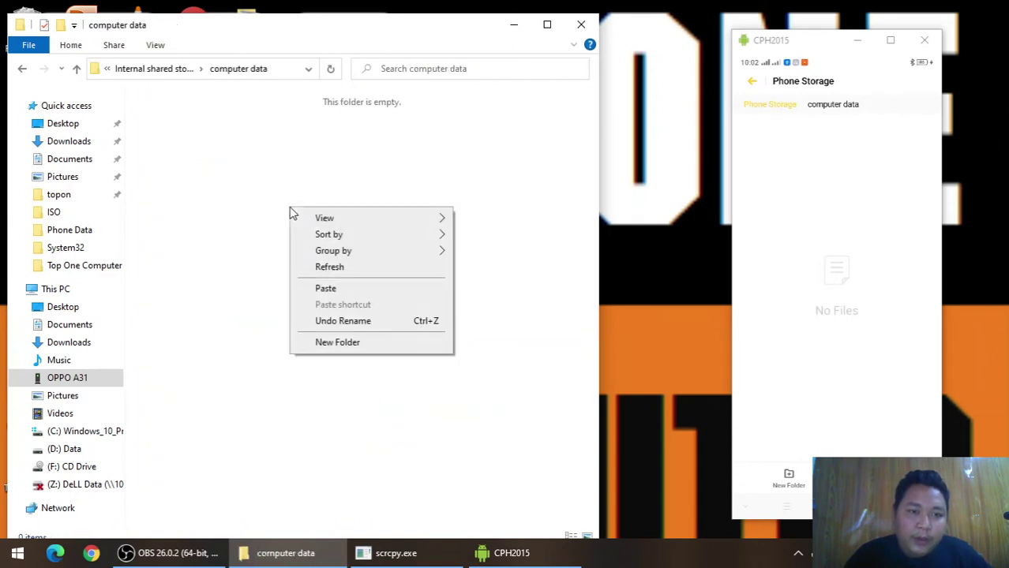
{"action": "left_click", "coordinate": [331, 294]}
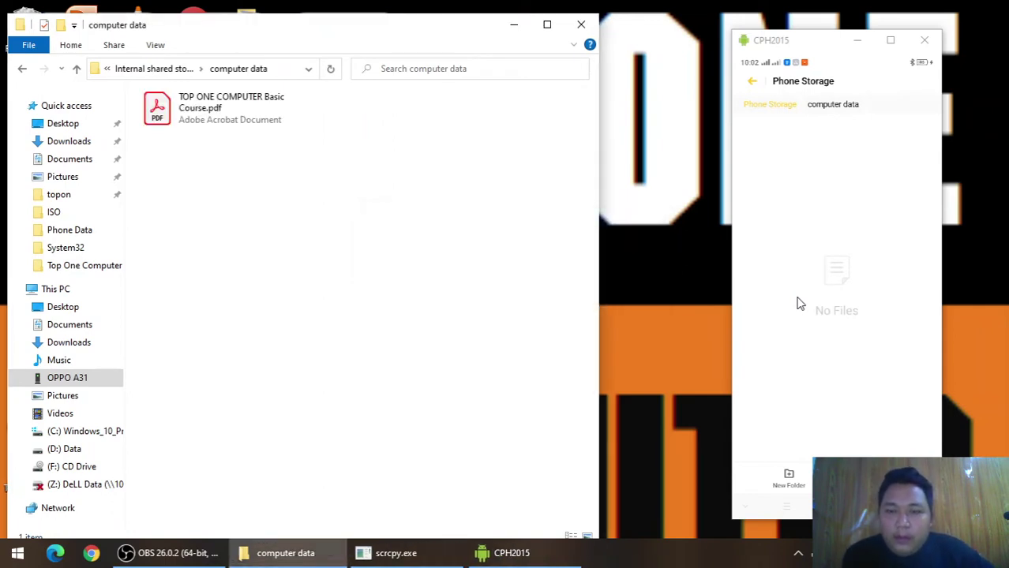
{"action": "left_click", "coordinate": [799, 303]}
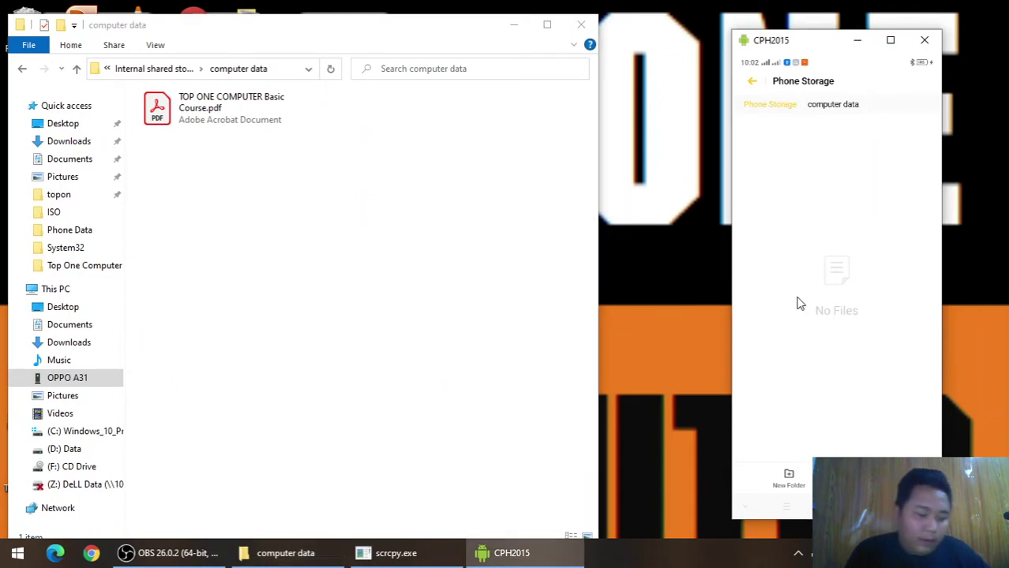
{"action": "right_click", "coordinate": [799, 304]}
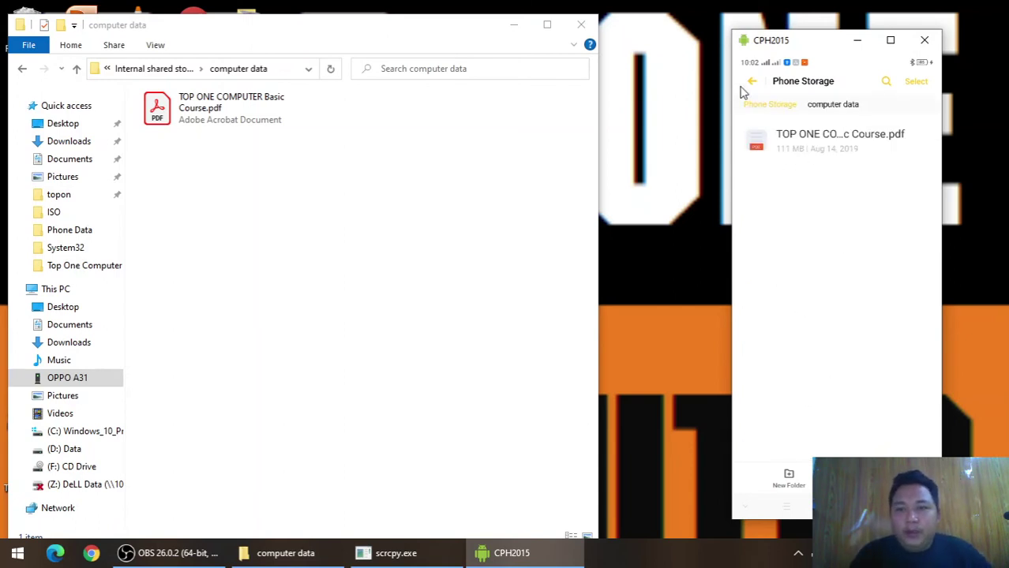
- Copy DigitalLicense.rar from the (D:) Data drive
{"action": "left_click", "coordinate": [67, 291]}
{"action": "left_click", "coordinate": [397, 282]}
{"action": "double_click", "coordinate": [297, 322]}
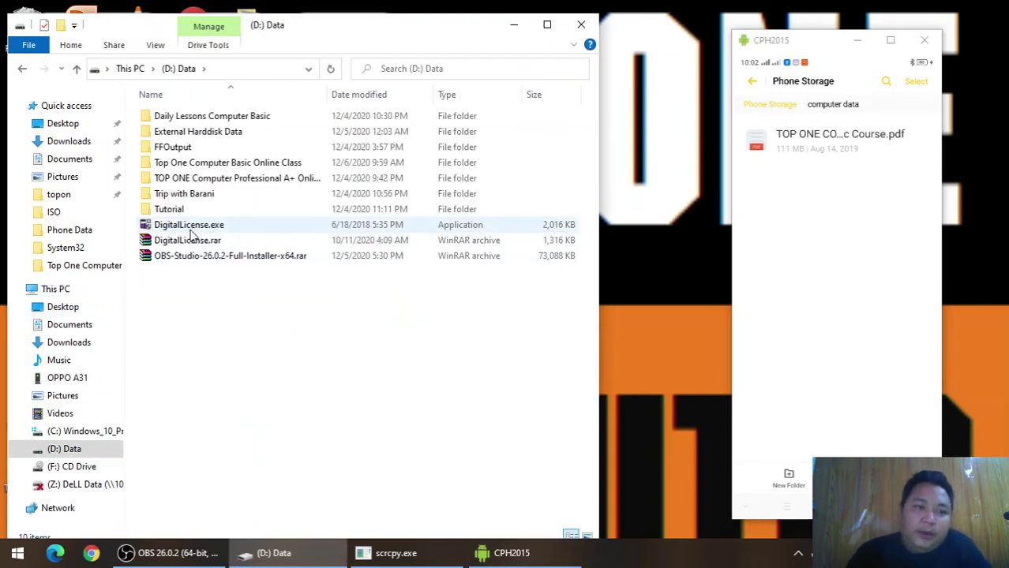
{"action": "right_click", "coordinate": [190, 240]}
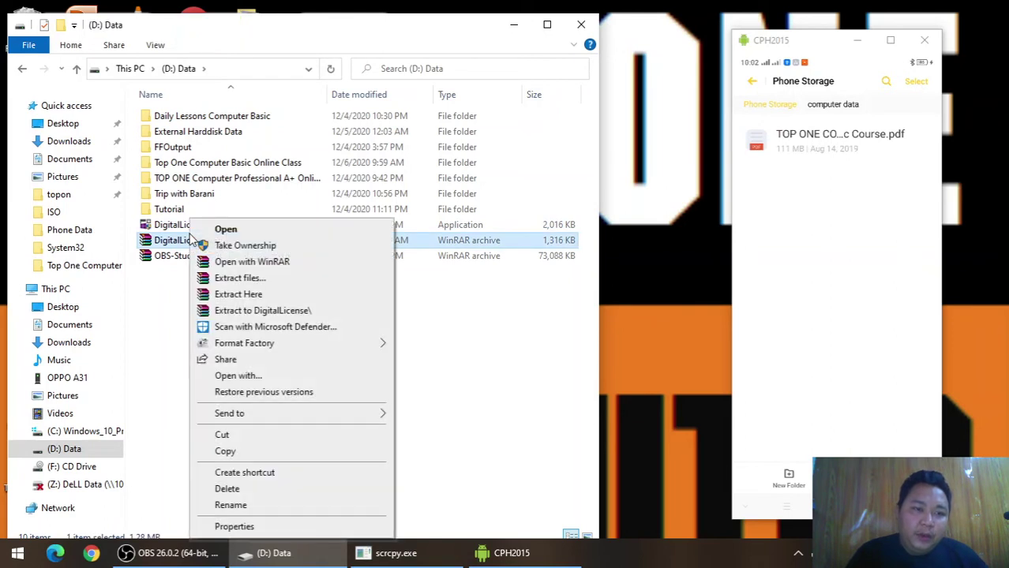
{"action": "left_click", "coordinate": [224, 452]}
- Paste DigitalLicense.rar into OPPO A31's Internal shared storage > computer data folder
{"action": "left_click", "coordinate": [79, 292]}
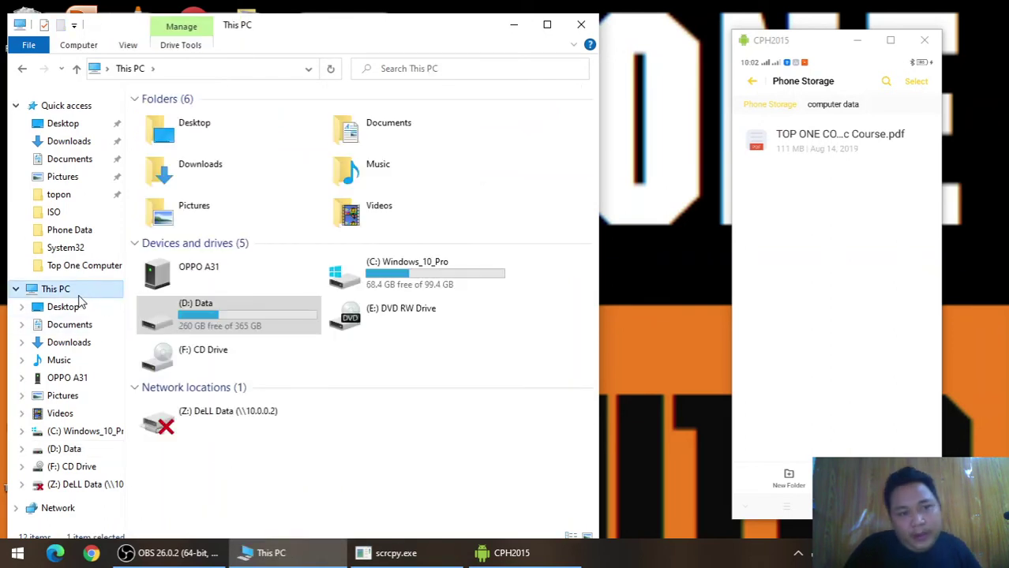
{"action": "double_click", "coordinate": [192, 281]}
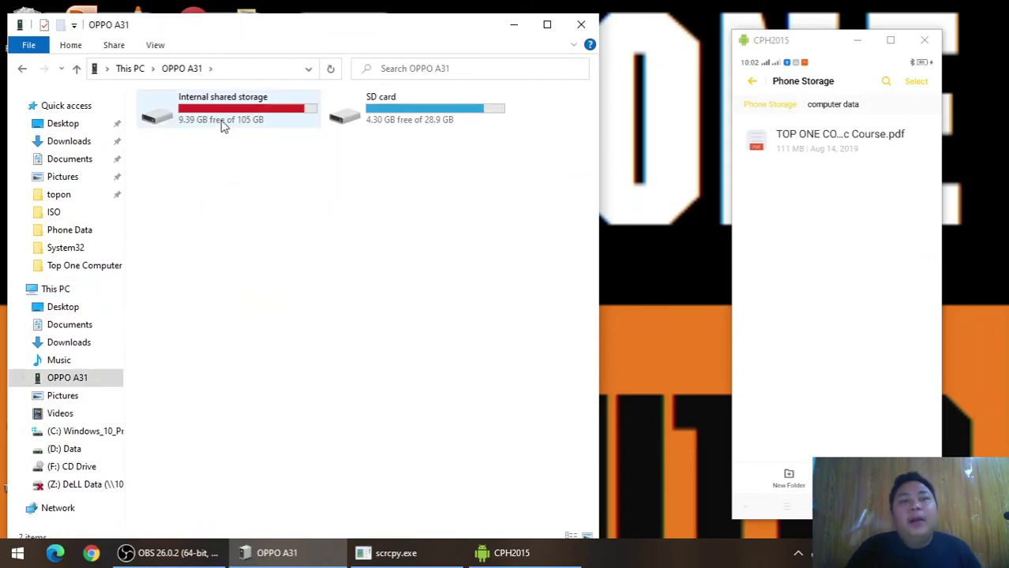
{"action": "double_click", "coordinate": [224, 124]}
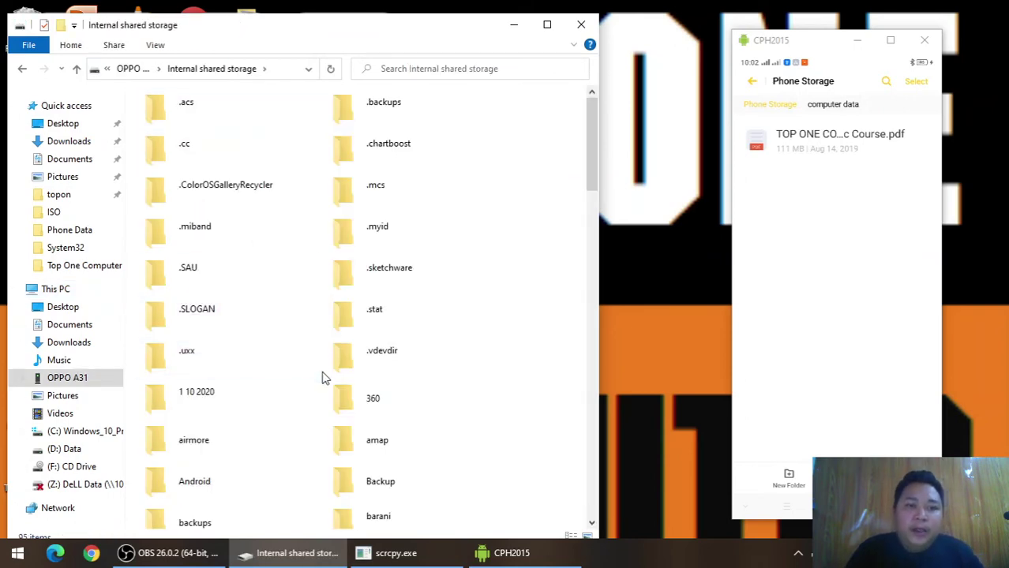
{"action": "scroll", "coordinate": [314, 404], "scroll_direction": "down", "scroll_amount": 3}
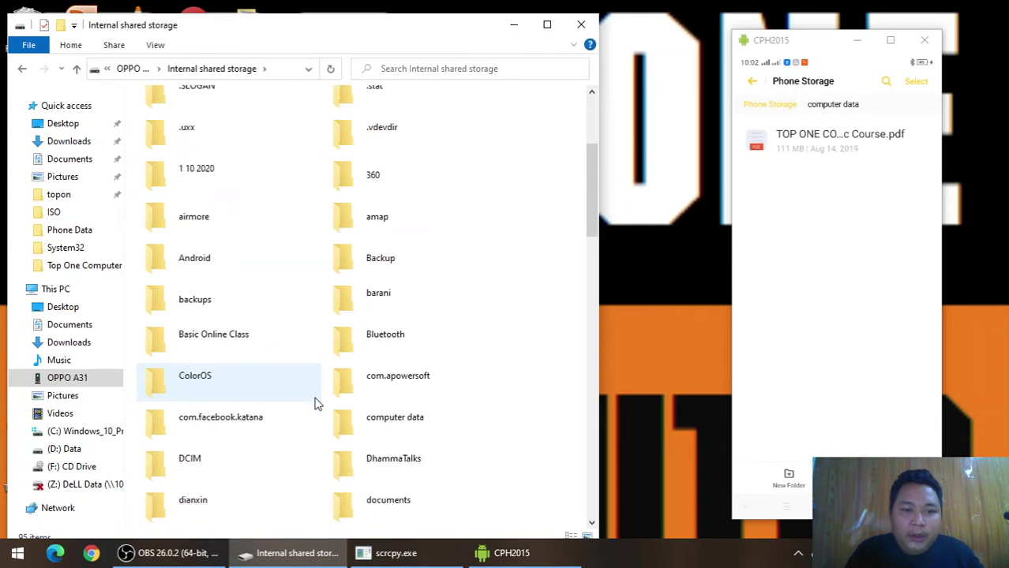
{"action": "double_click", "coordinate": [407, 417]}
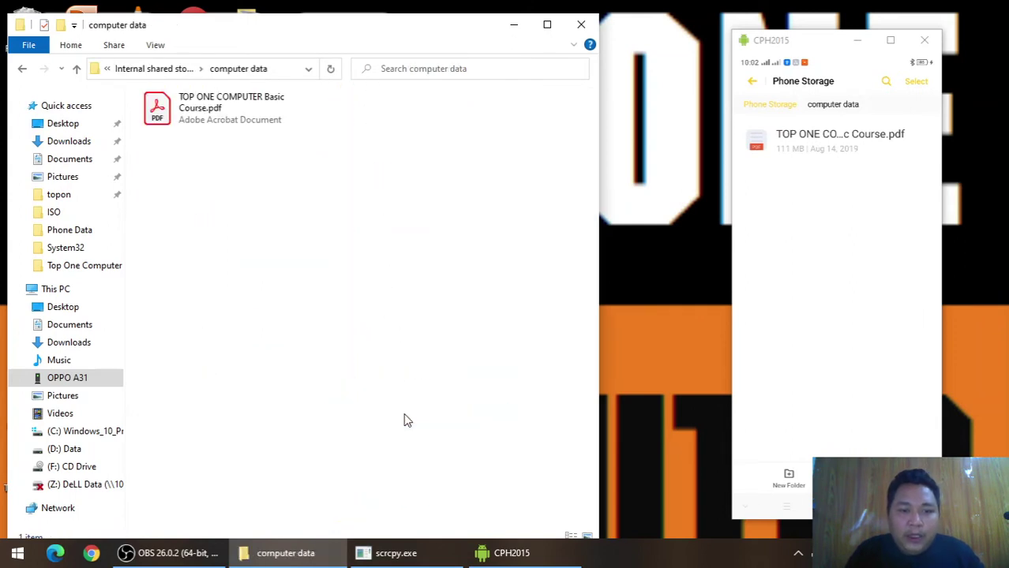
{"action": "right_click", "coordinate": [299, 265]}
{"action": "left_click", "coordinate": [341, 343]}
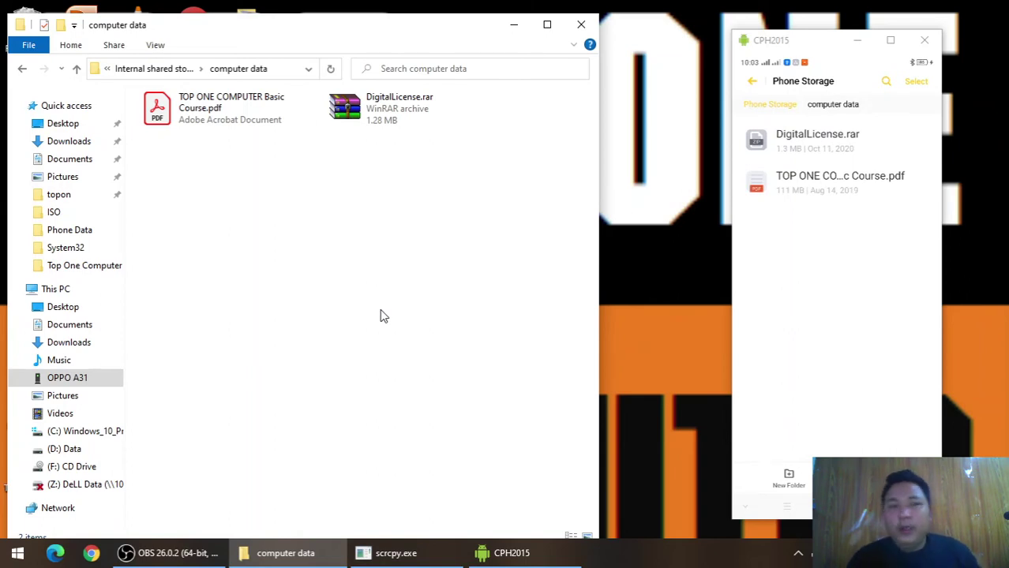
- Copy Covid 19 Chat.xlsx from D: Data > Daily Lessons Computer Basic > MS EXcel Lessons
{"action": "left_click", "coordinate": [37, 292]}
{"action": "left_click", "coordinate": [283, 326]}
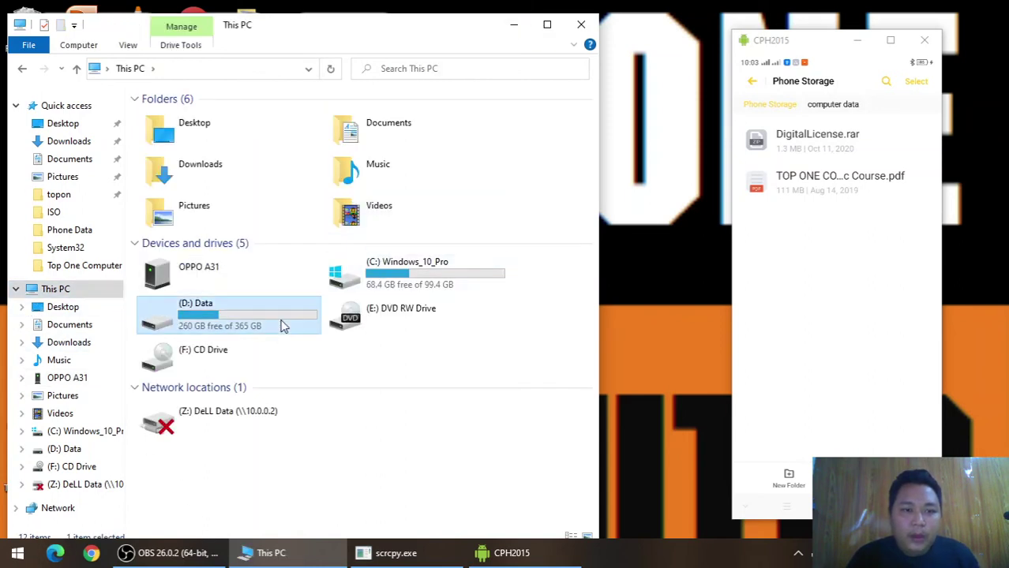
{"action": "double_click", "coordinate": [282, 326]}
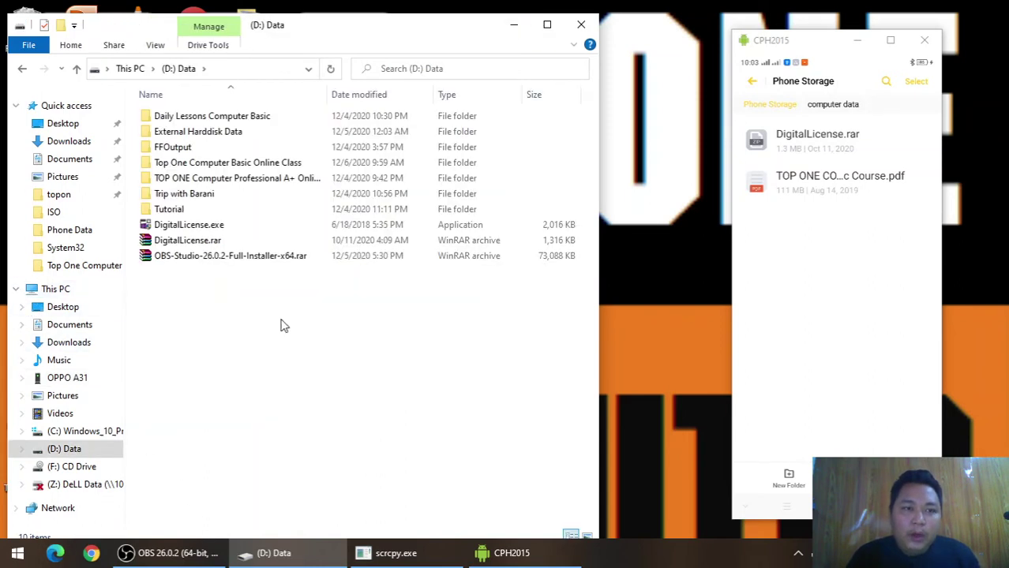
{"action": "double_click", "coordinate": [216, 117]}
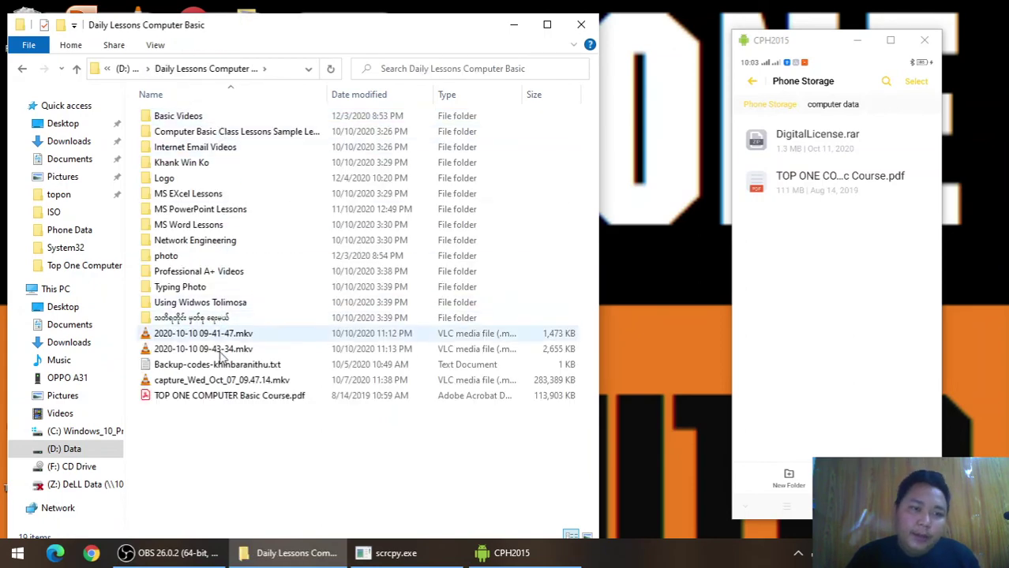
{"action": "double_click", "coordinate": [181, 194]}
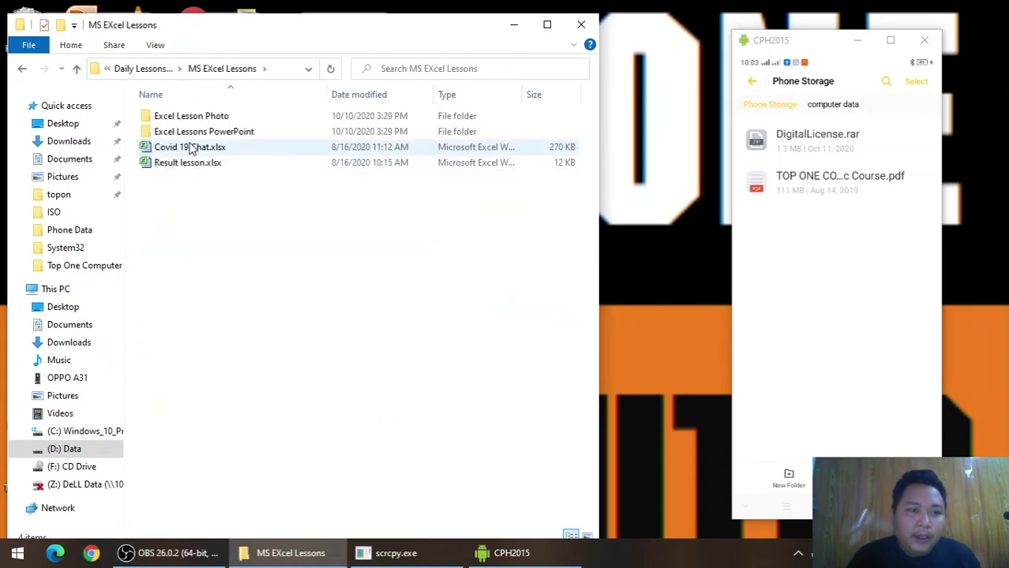
{"action": "left_click", "coordinate": [190, 148]}
{"action": "right_click", "coordinate": [190, 148]}
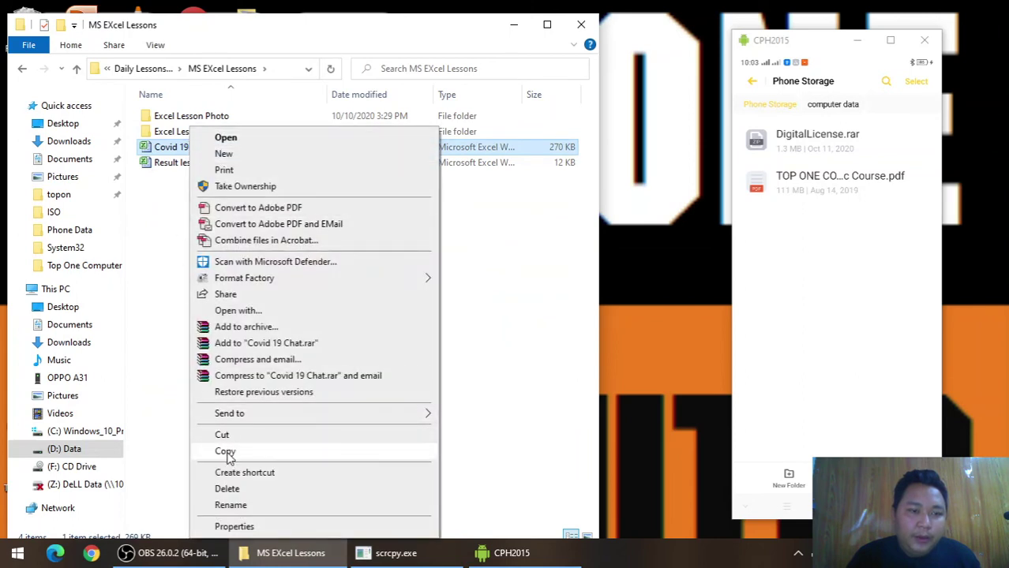
{"action": "left_click", "coordinate": [225, 451]}
- Paste the workbook into OPPO A31's Internal shared storage > computer data folder
{"action": "left_click", "coordinate": [63, 289]}
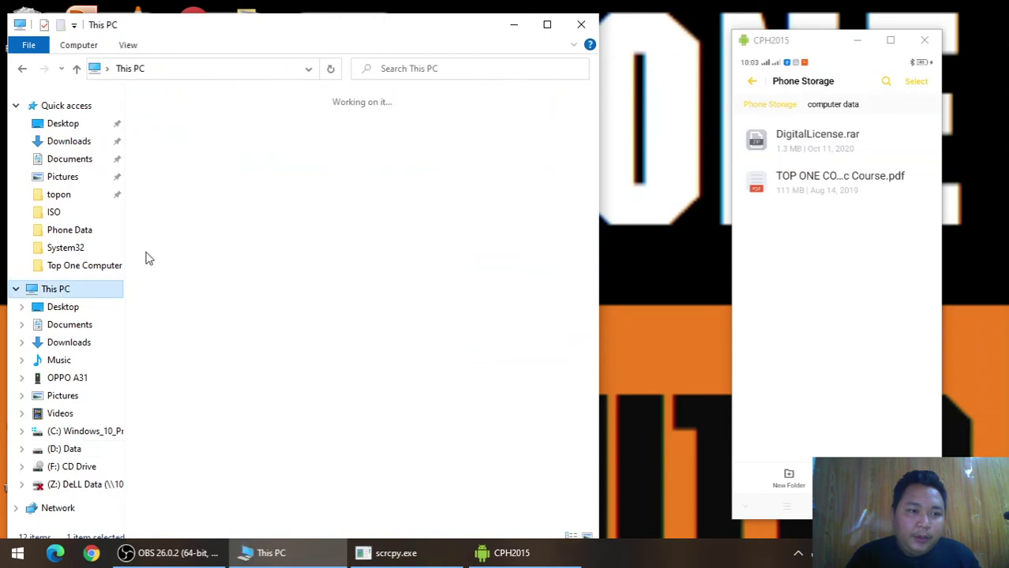
{"action": "double_click", "coordinate": [219, 289]}
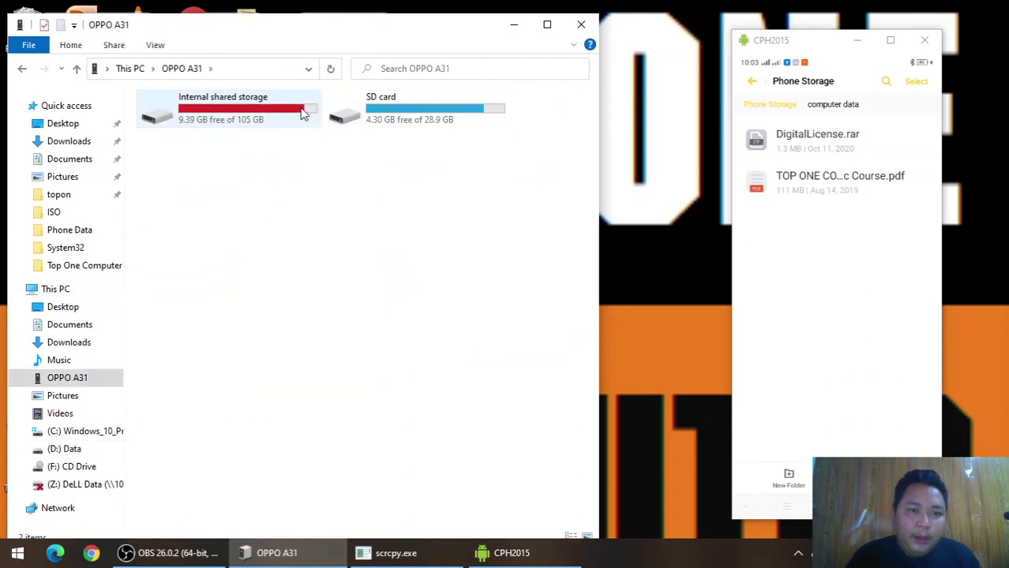
{"action": "double_click", "coordinate": [300, 113]}
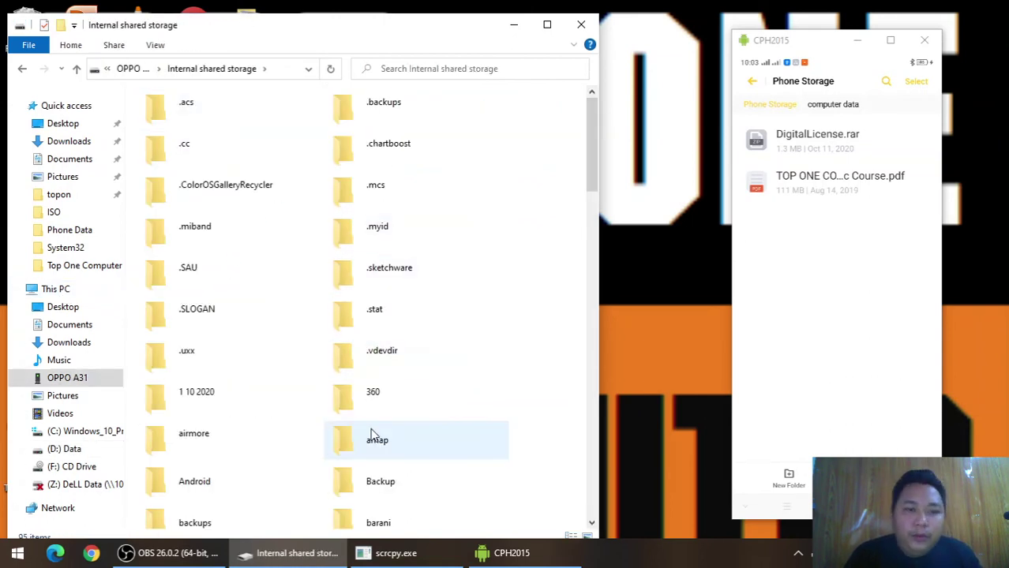
{"action": "scroll", "coordinate": [373, 432], "scroll_direction": "down", "scroll_amount": 2}
{"action": "scroll", "coordinate": [373, 433], "scroll_direction": "down", "scroll_amount": 3}
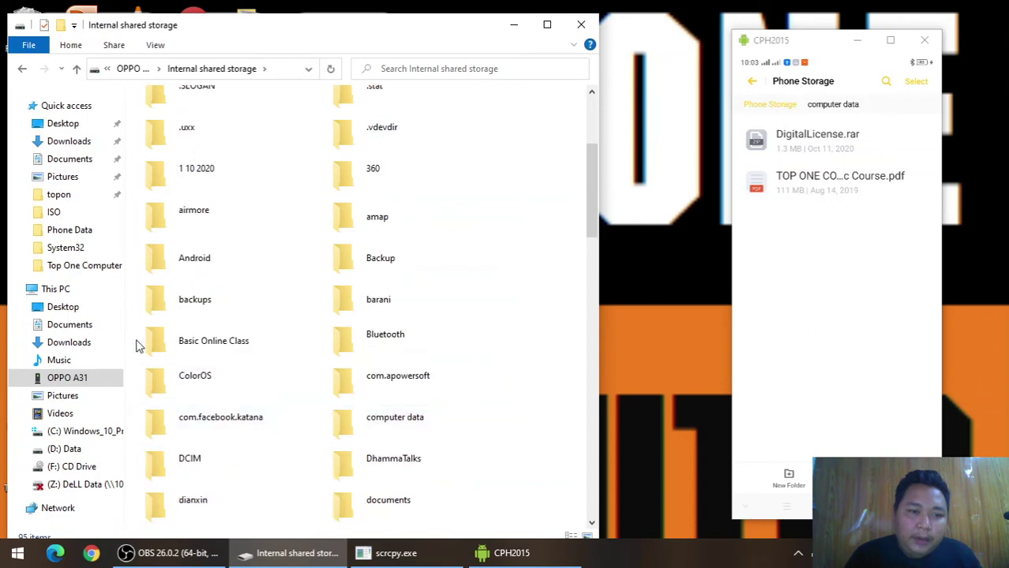
{"action": "double_click", "coordinate": [414, 428]}
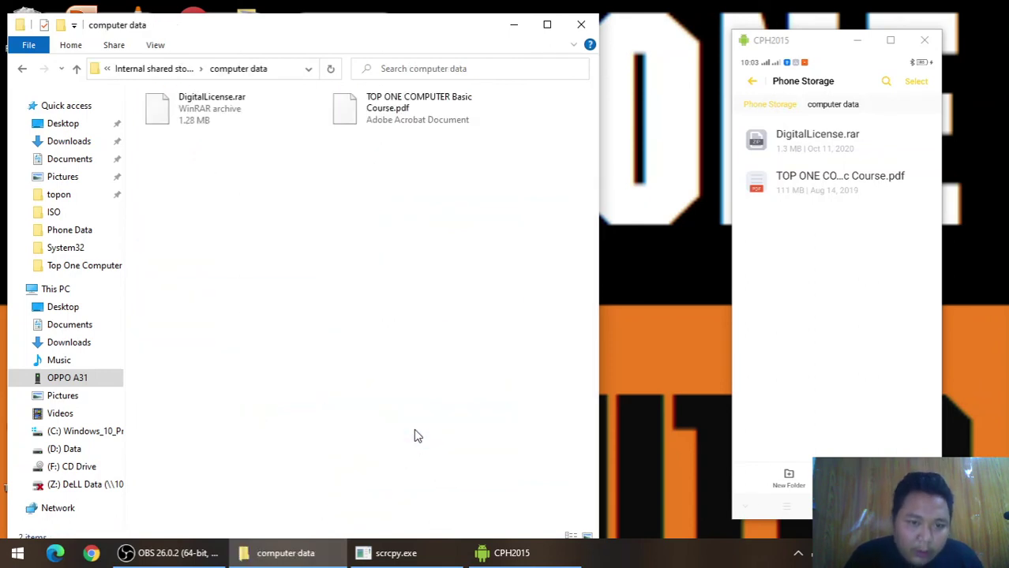
{"action": "right_click", "coordinate": [253, 218]}
{"action": "left_click", "coordinate": [289, 297]}
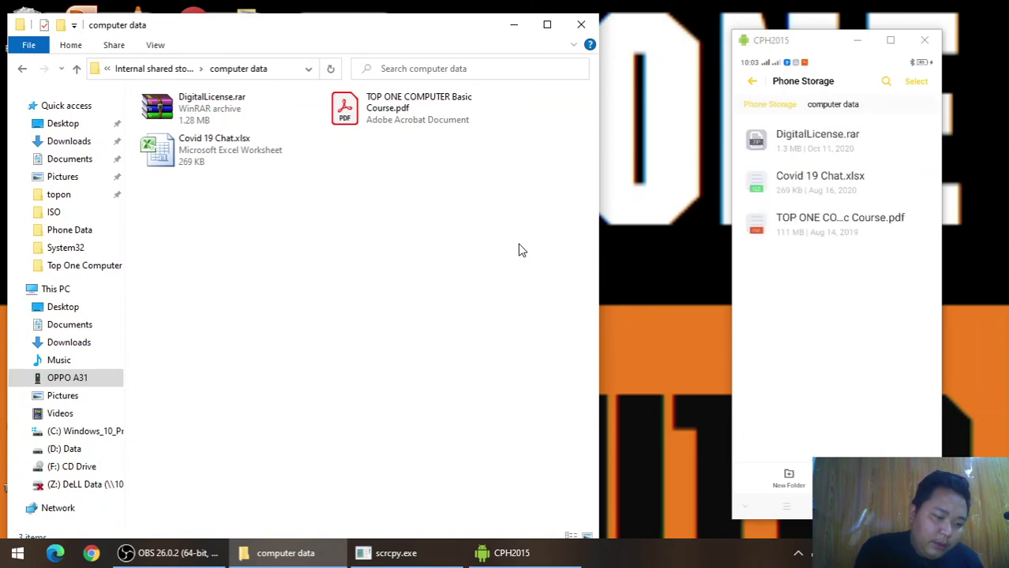
- Open Covid 19 Chat.xlsx on the phone in Sheets, dismiss the update prompt, and zoom out
{"action": "left_click", "coordinate": [821, 190]}
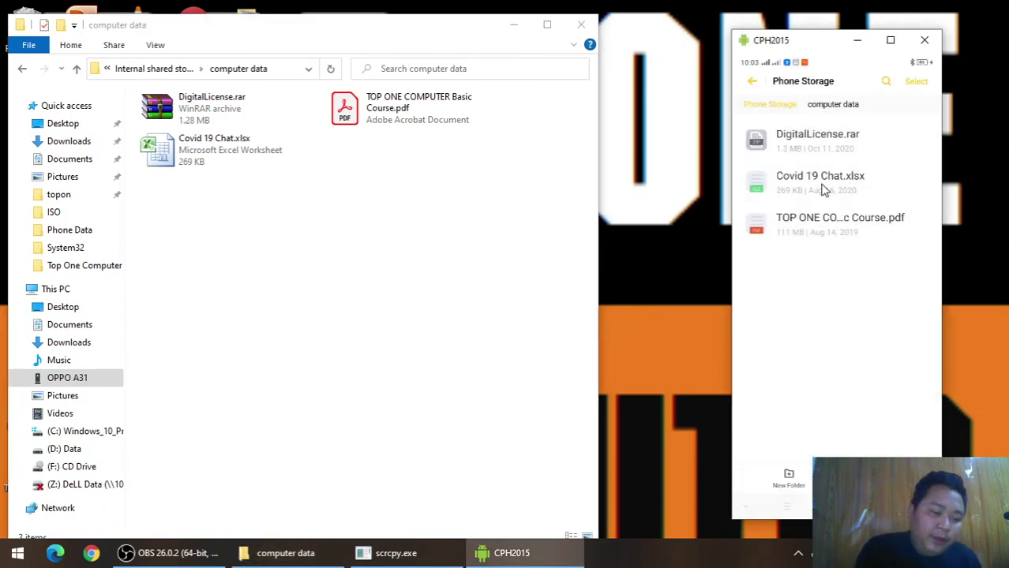
{"action": "left_click", "coordinate": [821, 190]}
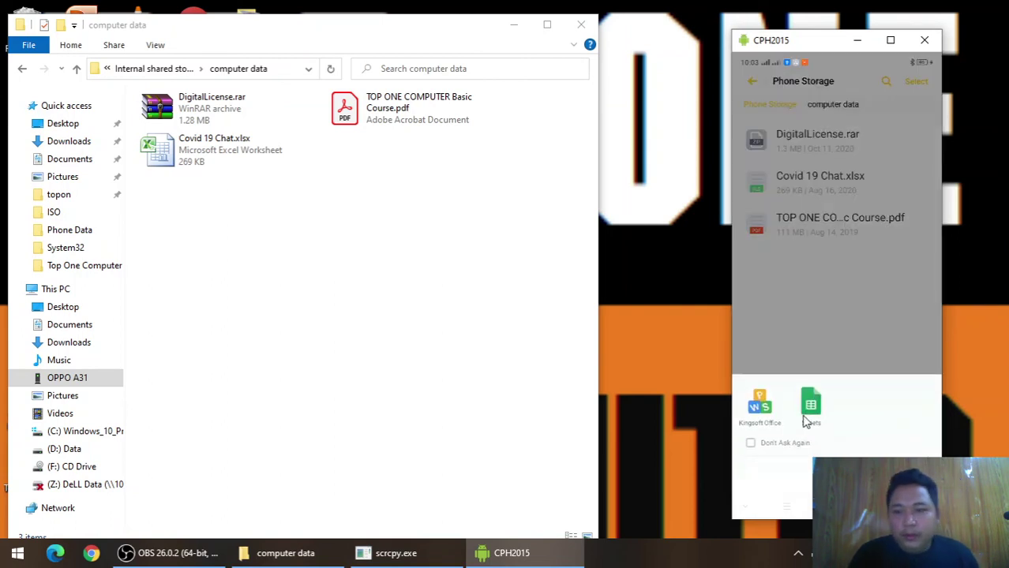
{"action": "left_click", "coordinate": [816, 418]}
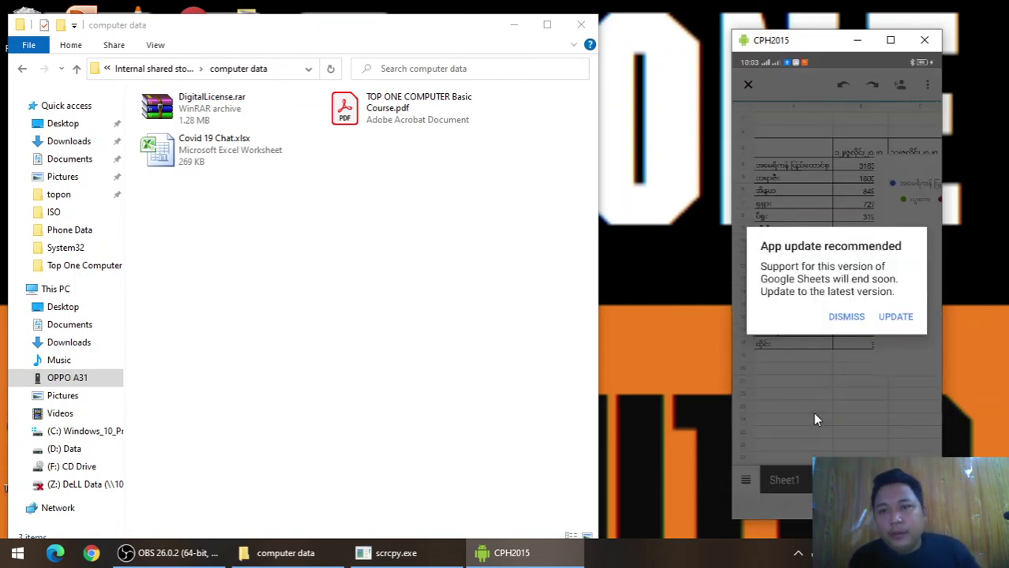
{"action": "left_click", "coordinate": [847, 316]}
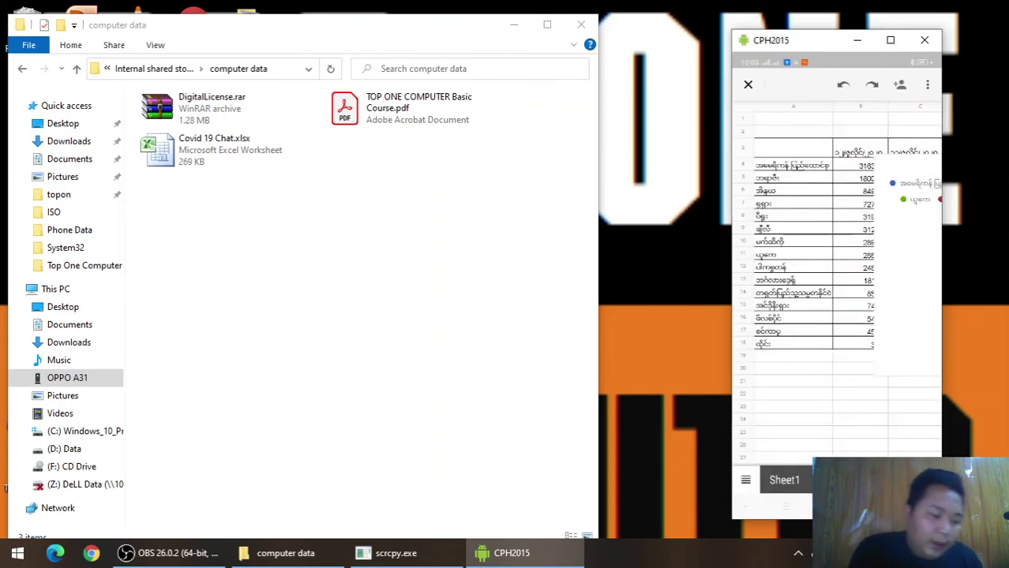
{"action": "scroll", "coordinate": [836, 276], "scroll_direction": "down", "scroll_amount": 5, "text": "ctrl"}
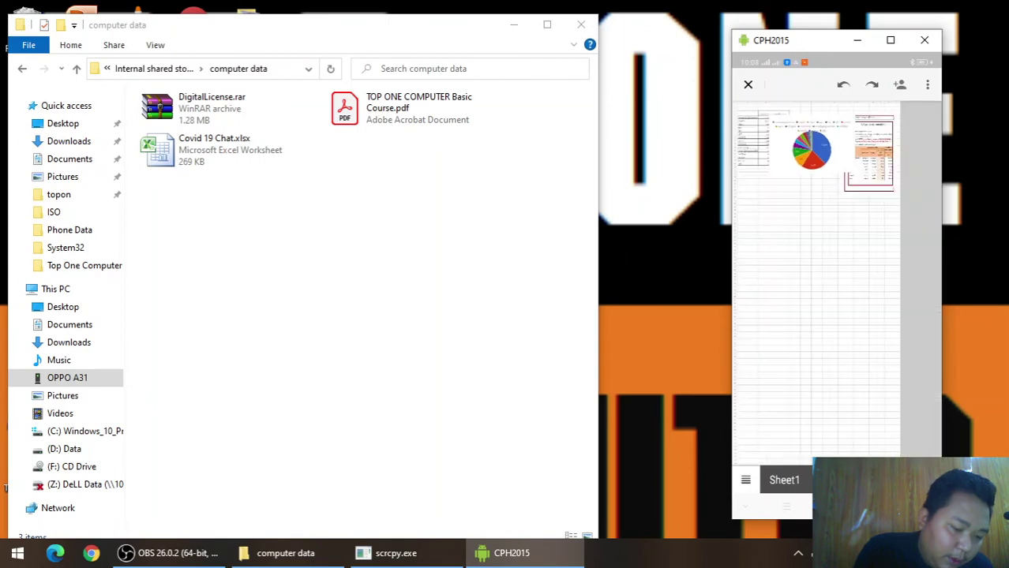